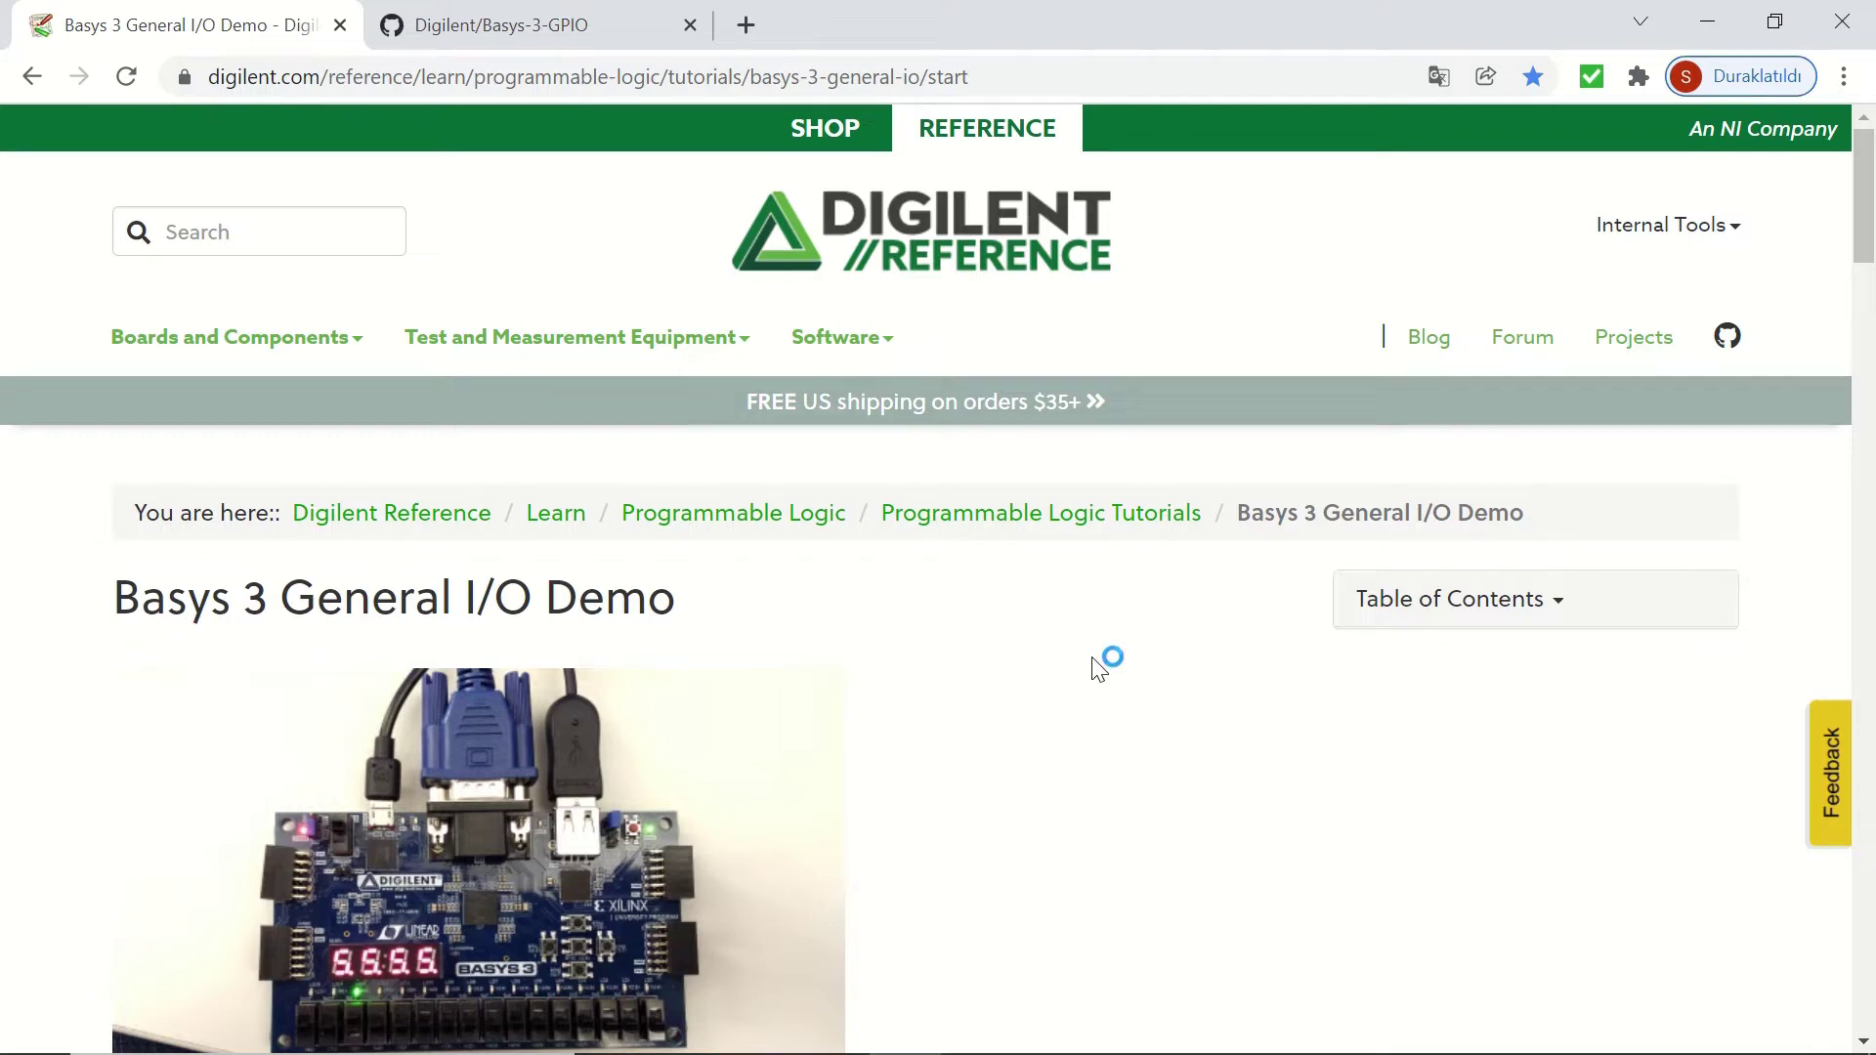
Switch to the Basys-3-GPIO repository tab on GitHub
{"action": "scroll", "coordinate": [1093, 660], "scroll_direction": "down", "scroll_amount": 7}
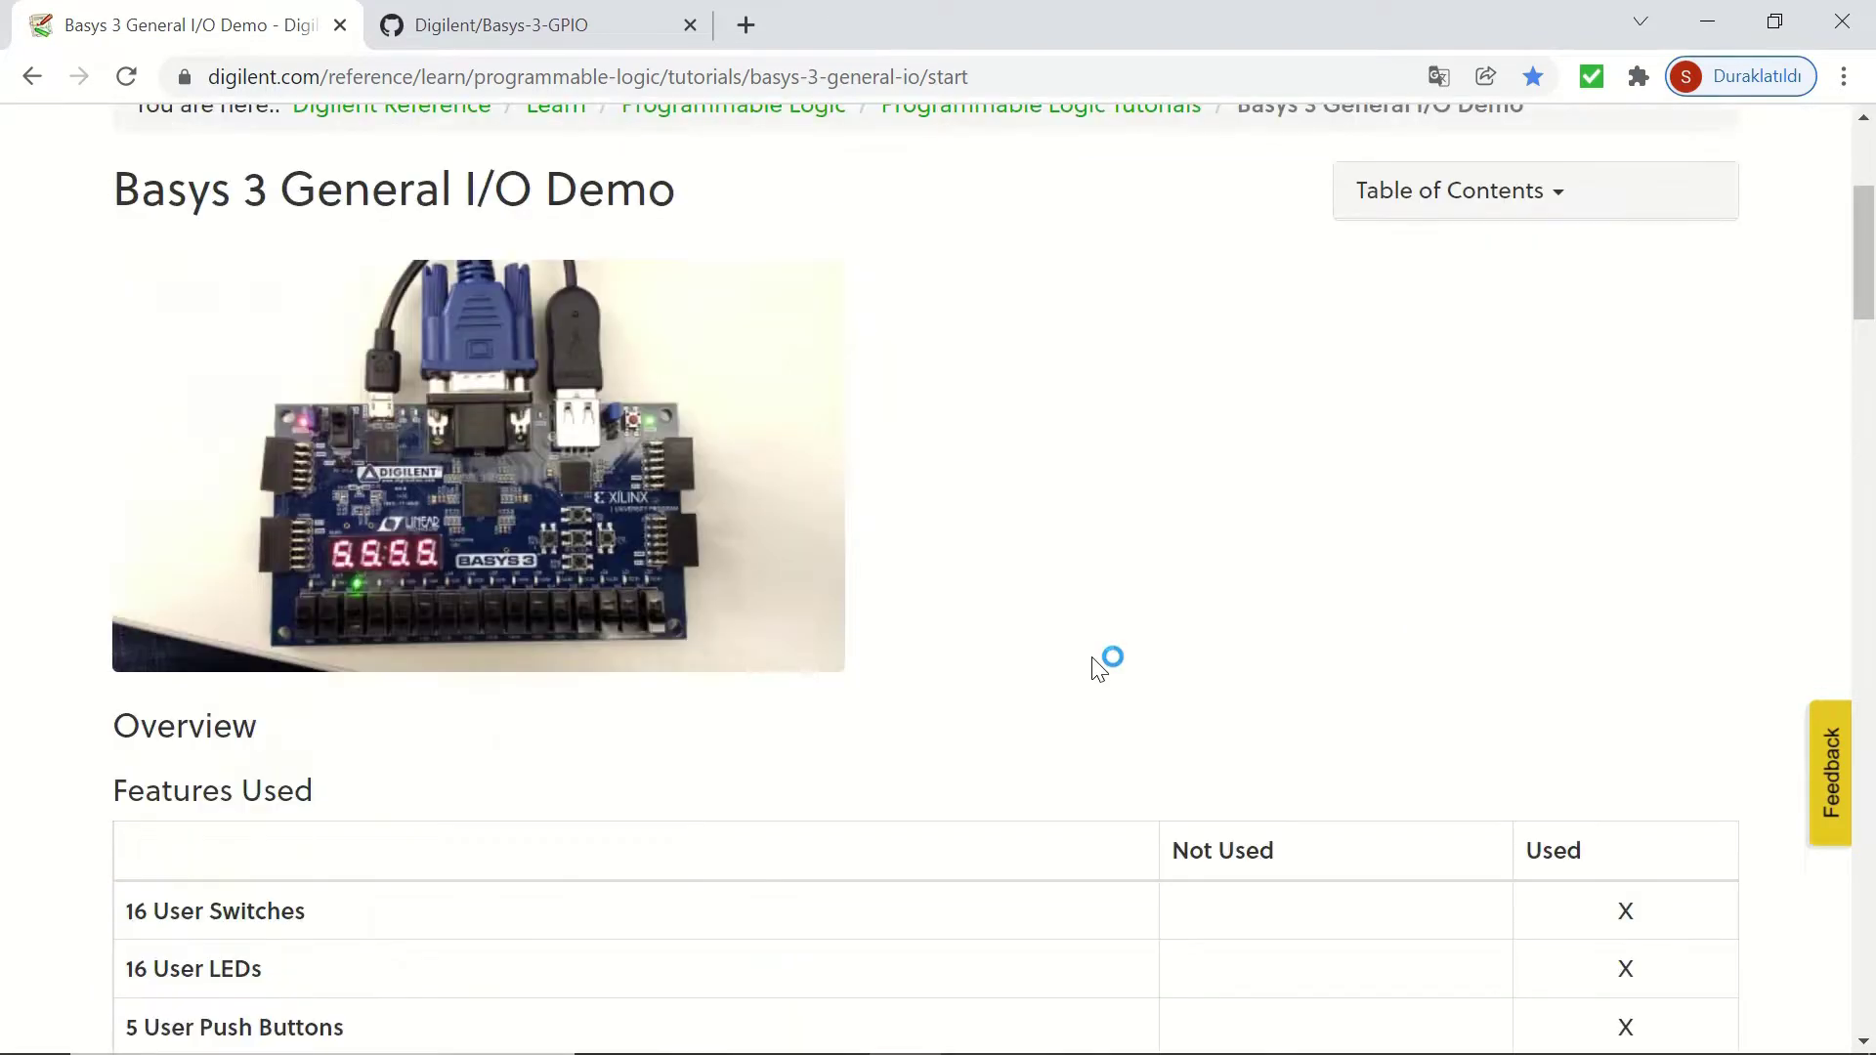
{"action": "scroll", "coordinate": [1093, 660], "scroll_direction": "down", "scroll_amount": 1}
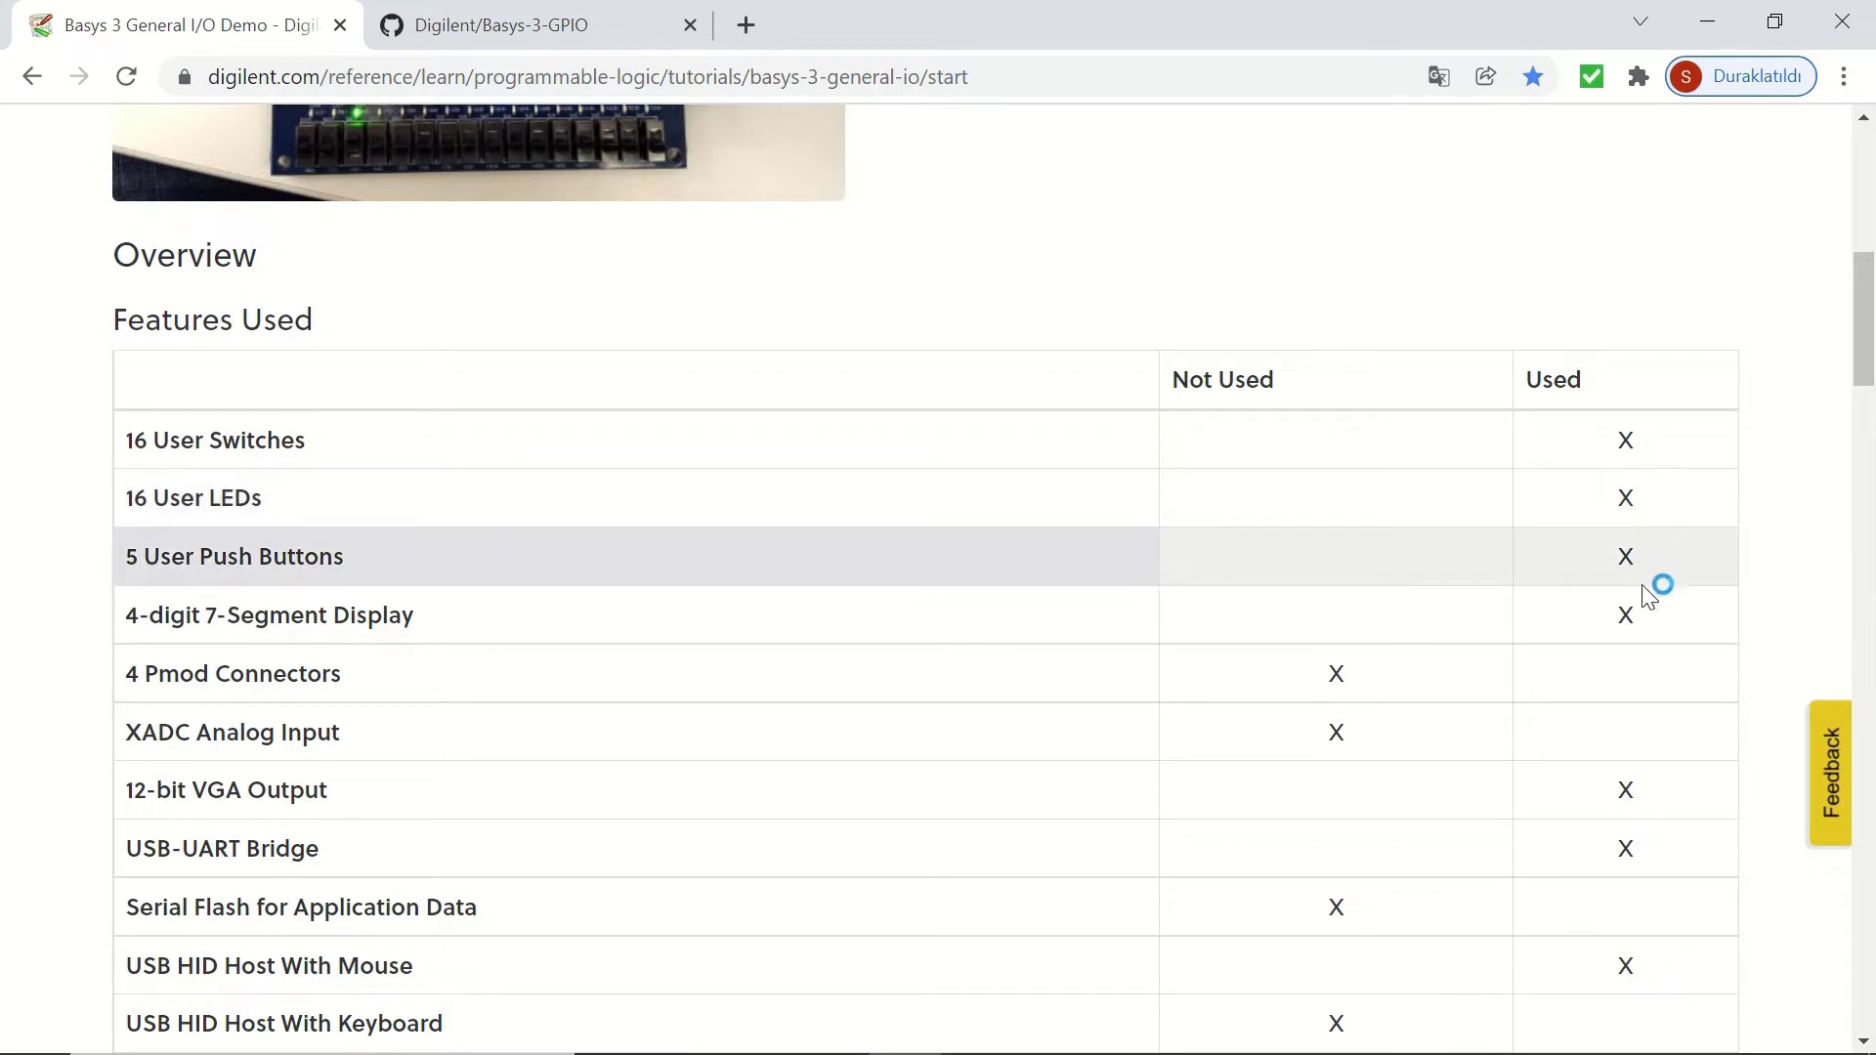
{"action": "scroll", "coordinate": [1660, 606], "scroll_direction": "down", "scroll_amount": 2}
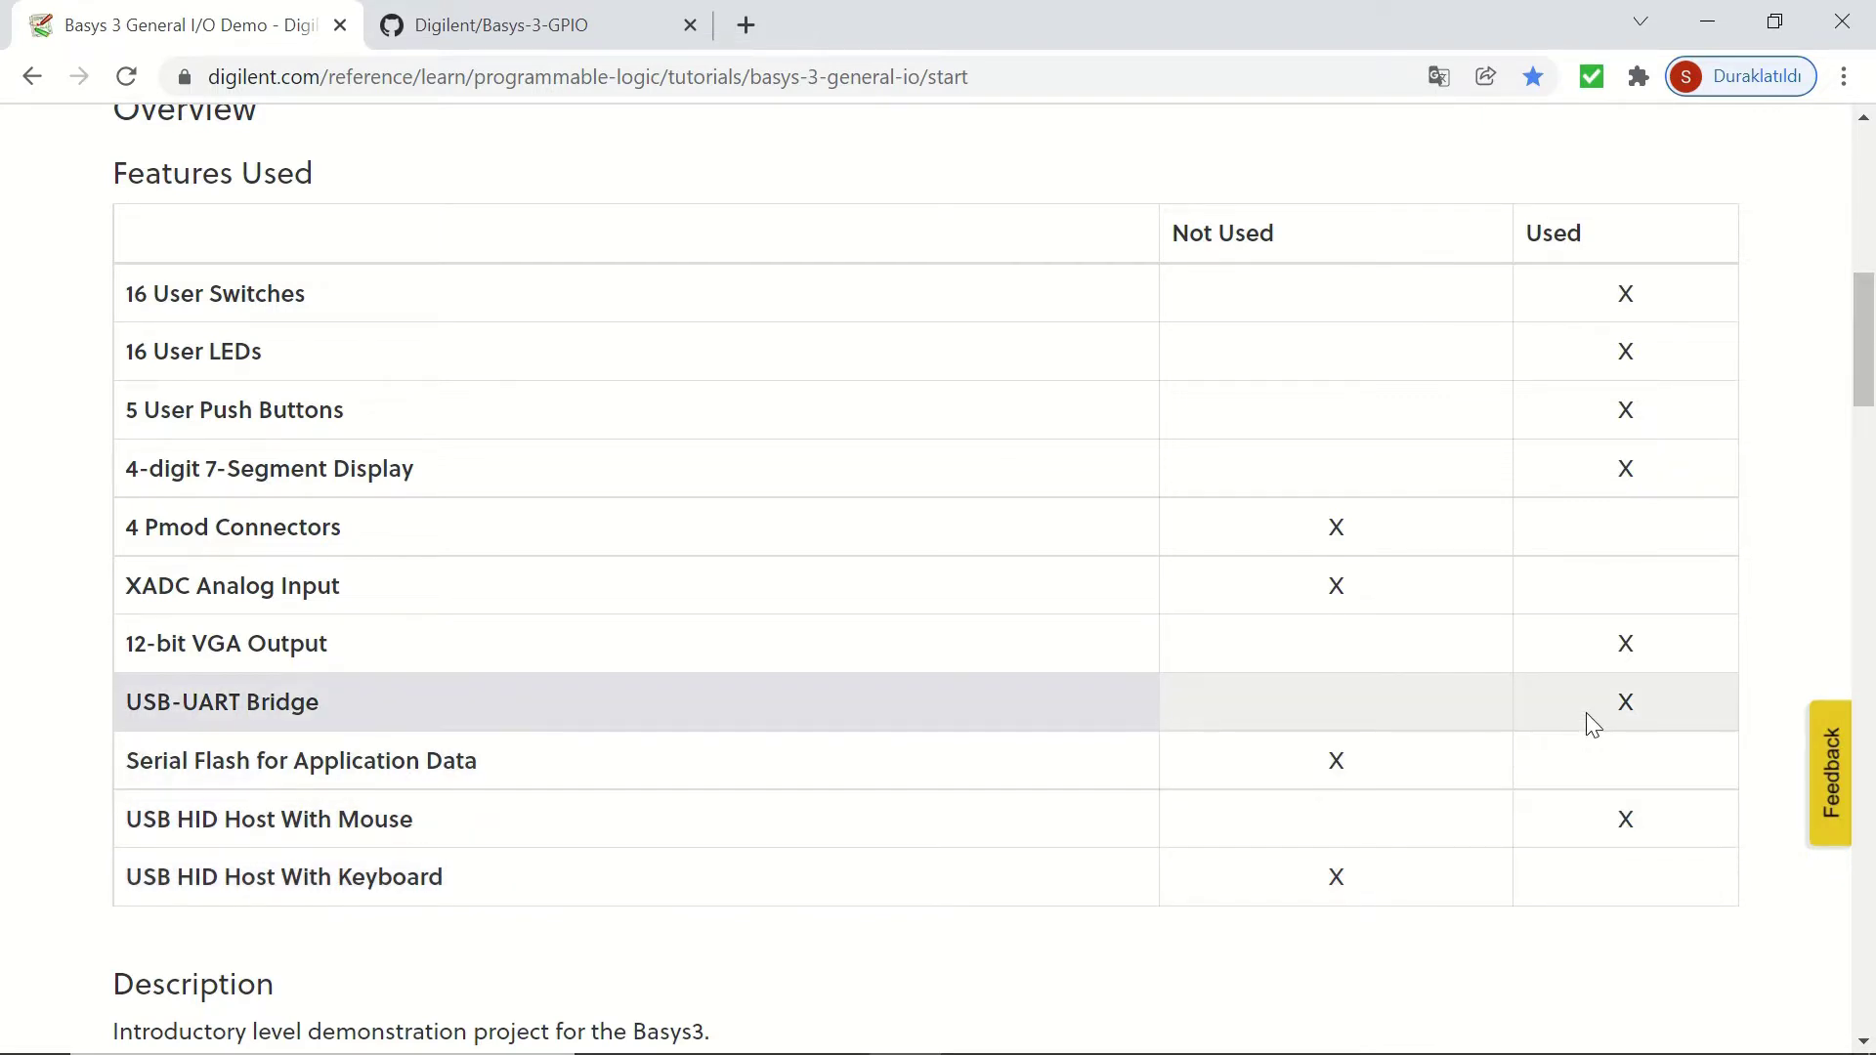
{"action": "scroll", "coordinate": [1593, 725], "scroll_direction": "down", "scroll_amount": 5}
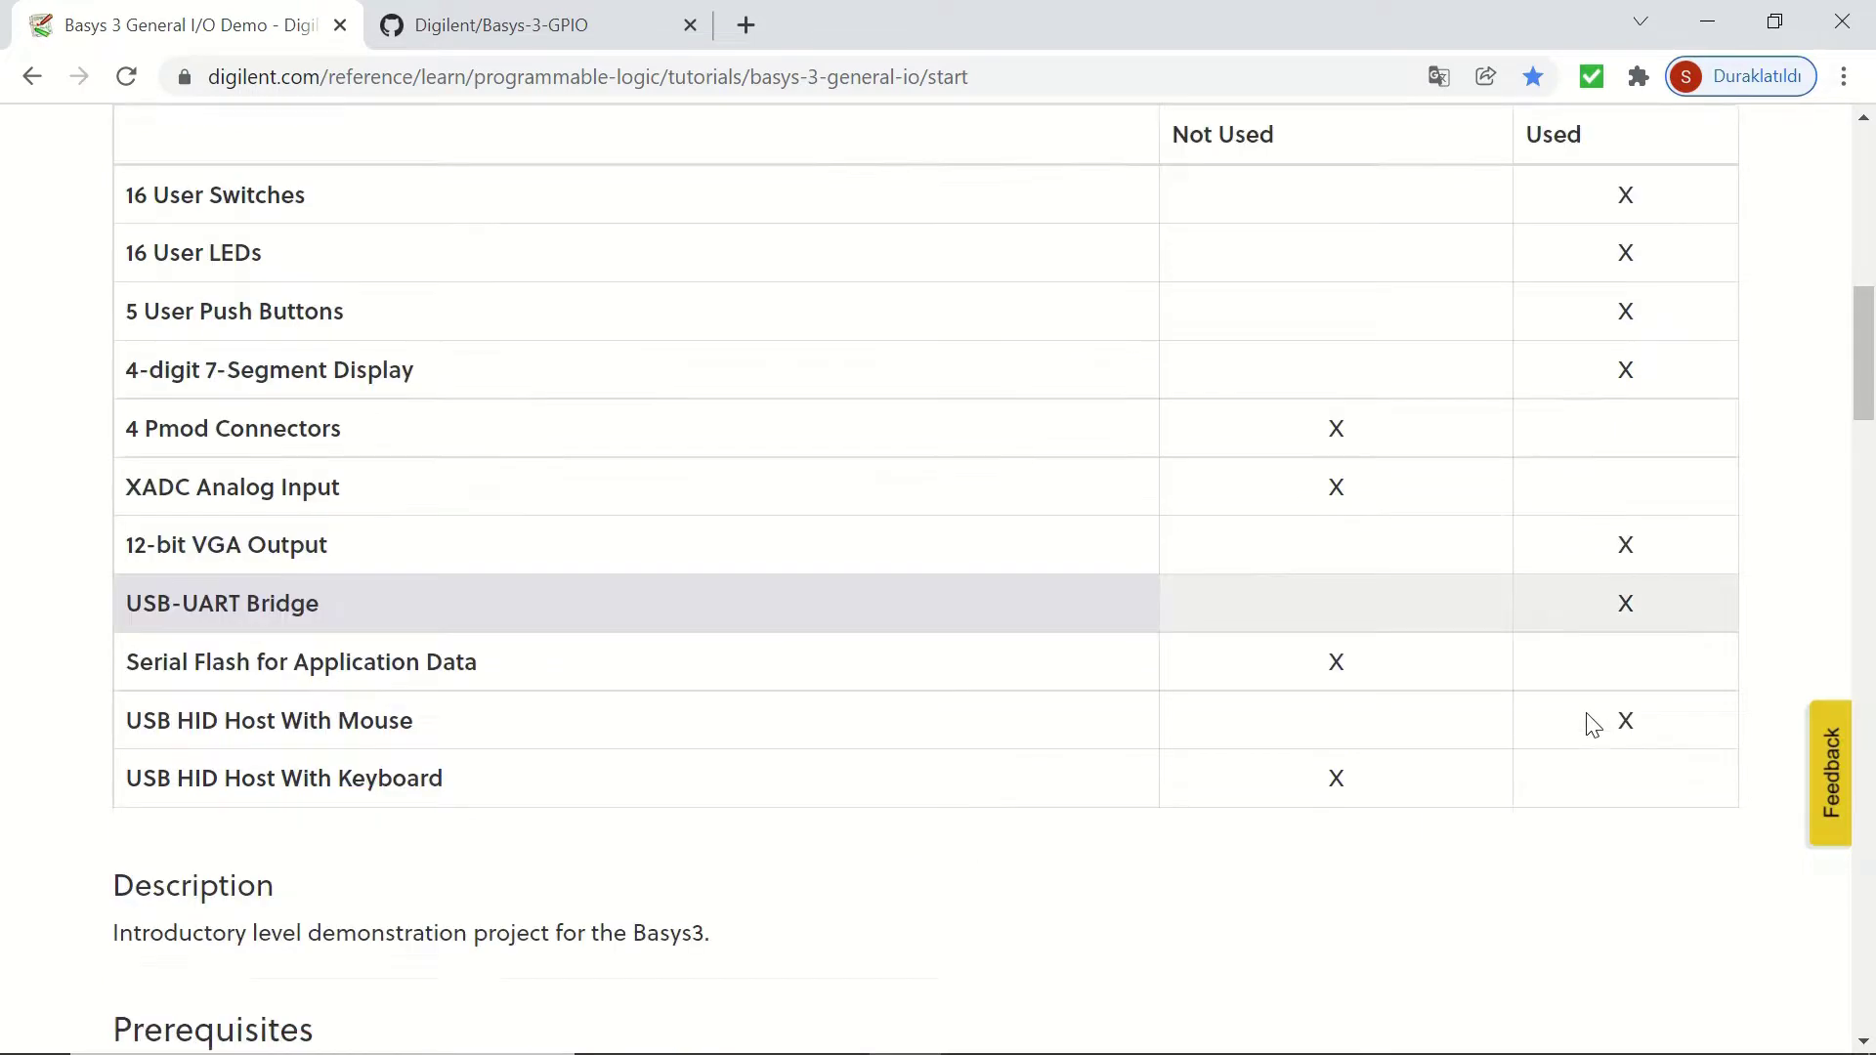
{"action": "scroll", "coordinate": [1593, 725], "scroll_direction": "down", "scroll_amount": 2}
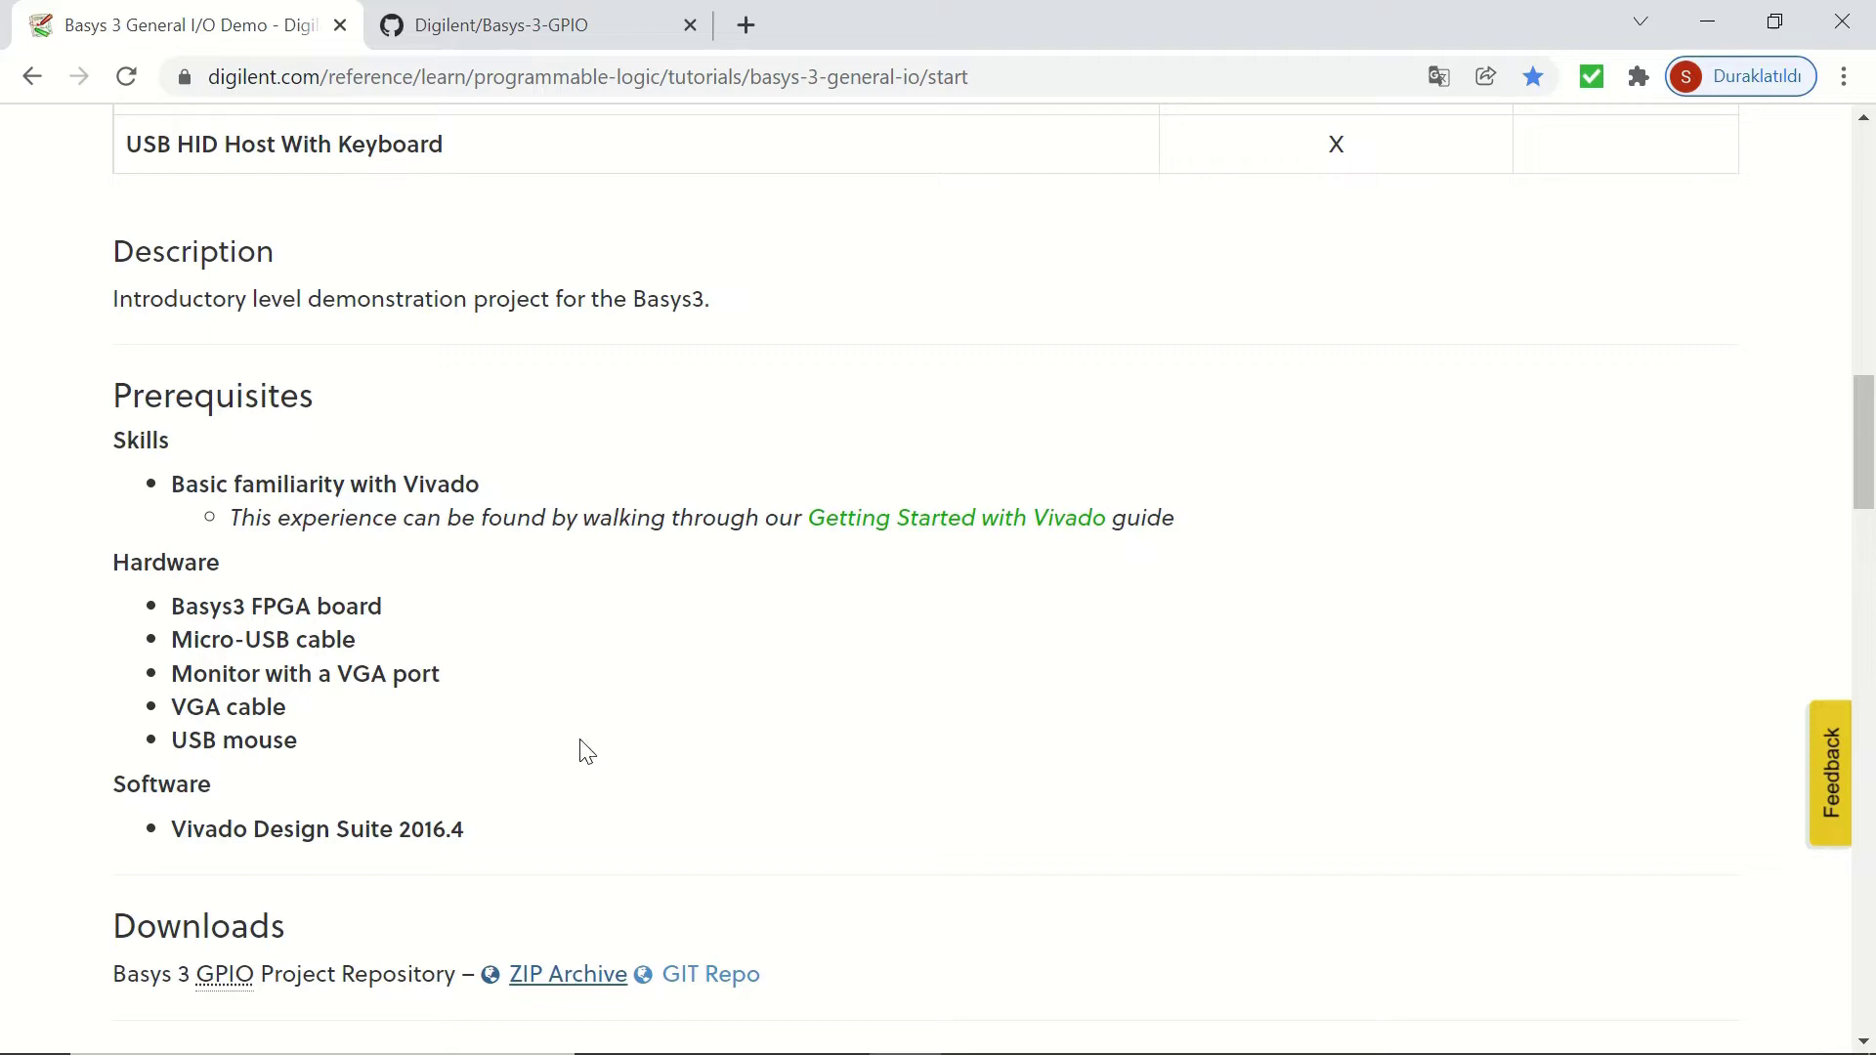
{"action": "left_click", "coordinate": [579, 33]}
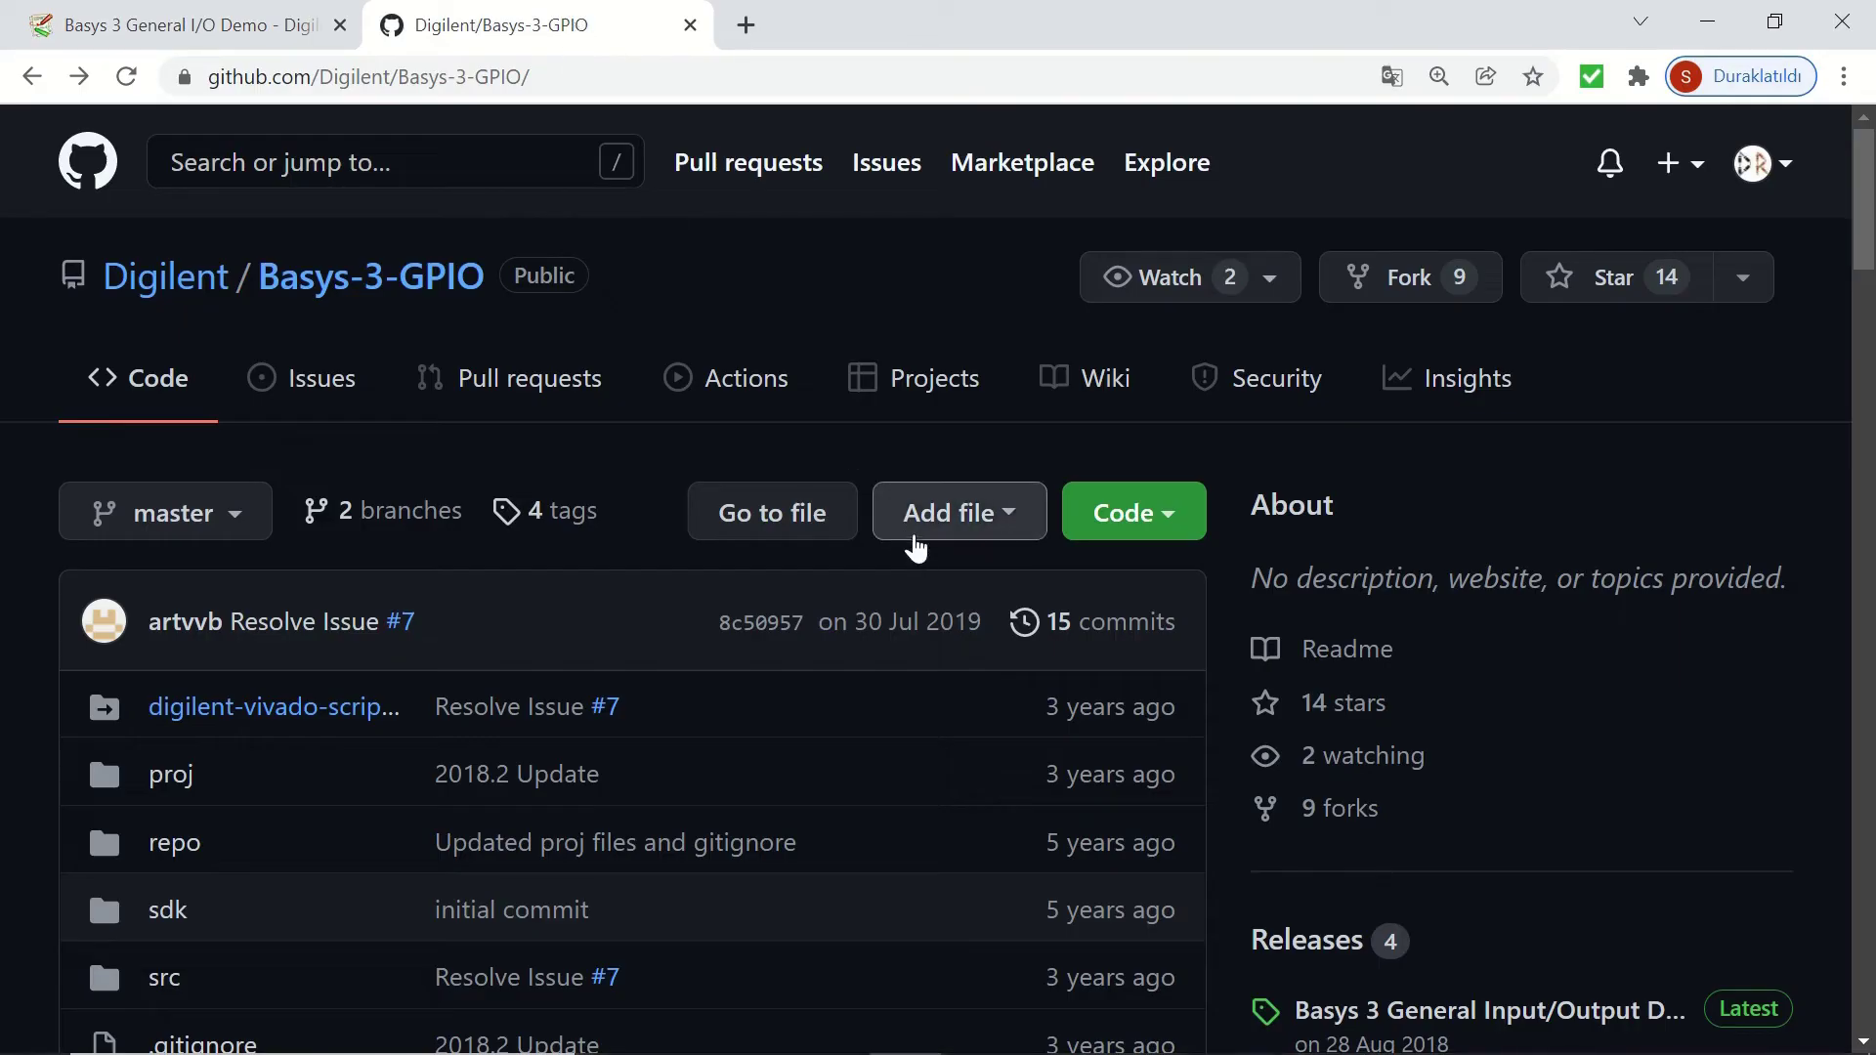
Follow the README's Demo Setup link to the Releases page listing Basys-3-GPIO-2018.2-3.zip
{"action": "scroll", "coordinate": [846, 594], "scroll_direction": "down", "scroll_amount": 8}
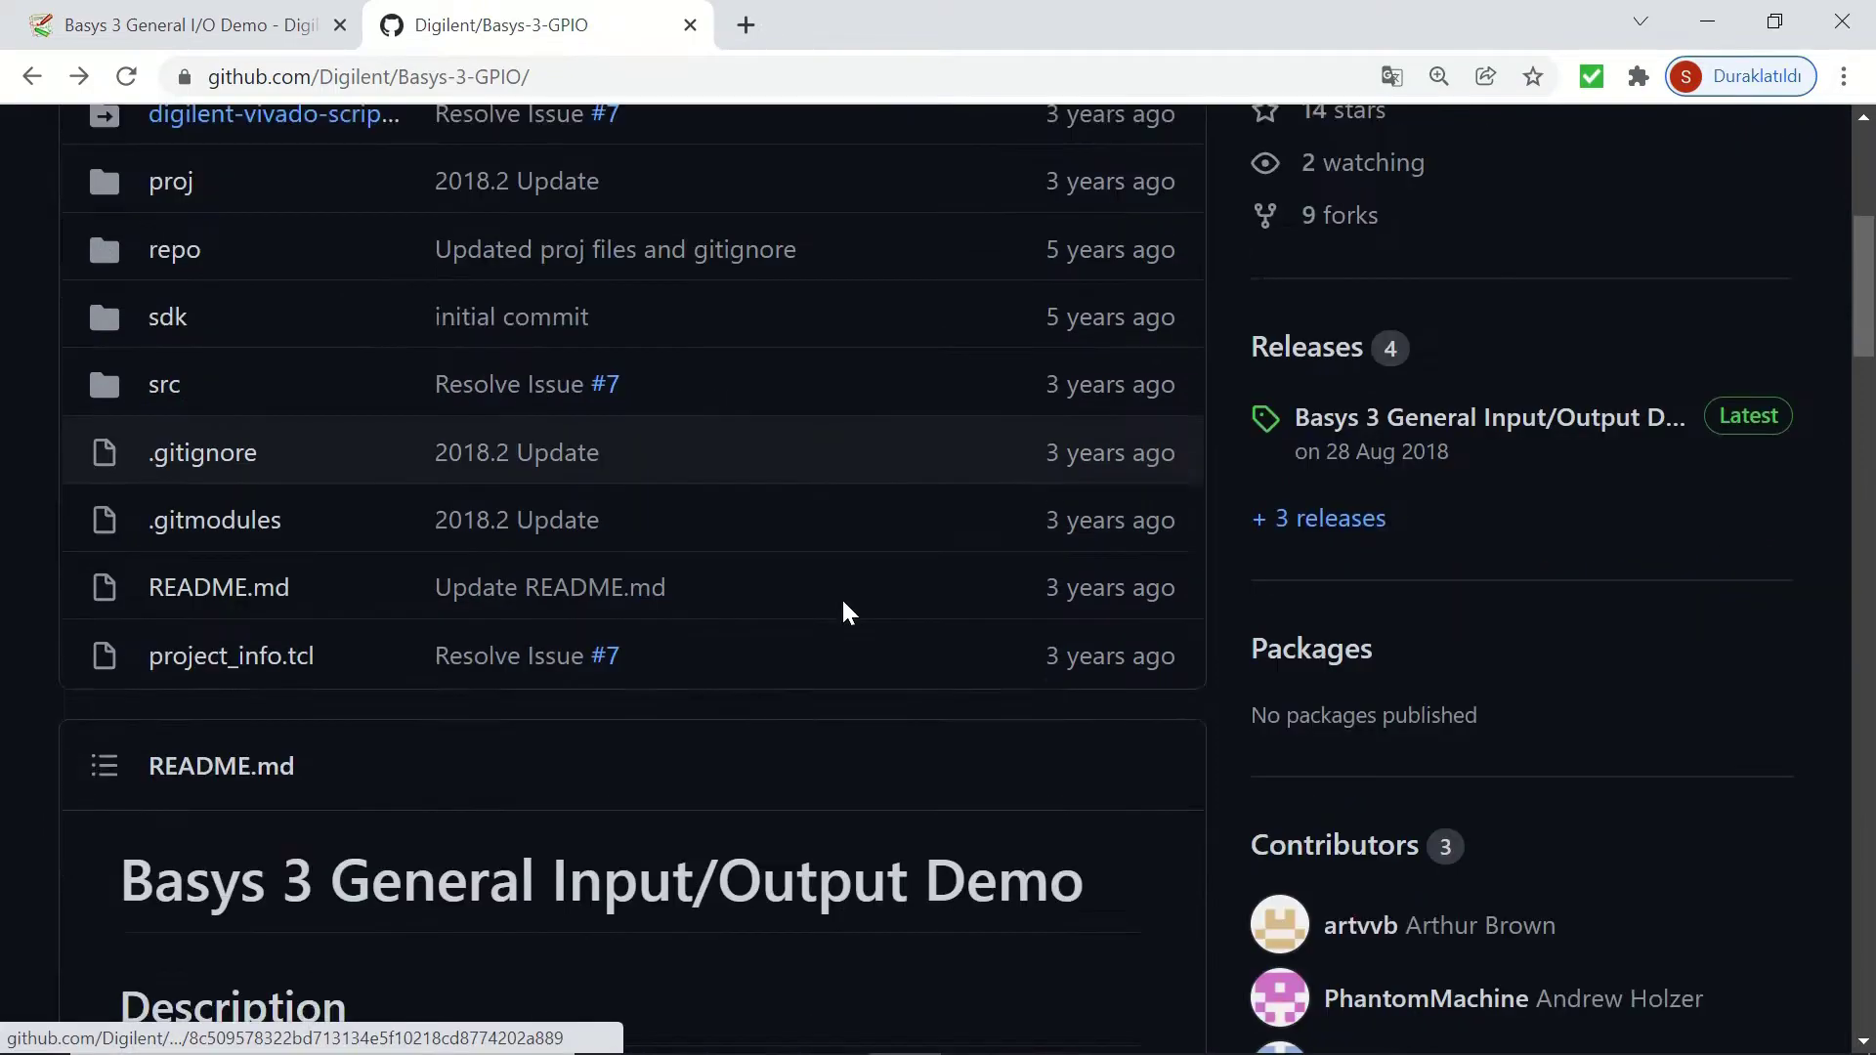
{"action": "scroll", "coordinate": [844, 600], "scroll_direction": "down", "scroll_amount": 1}
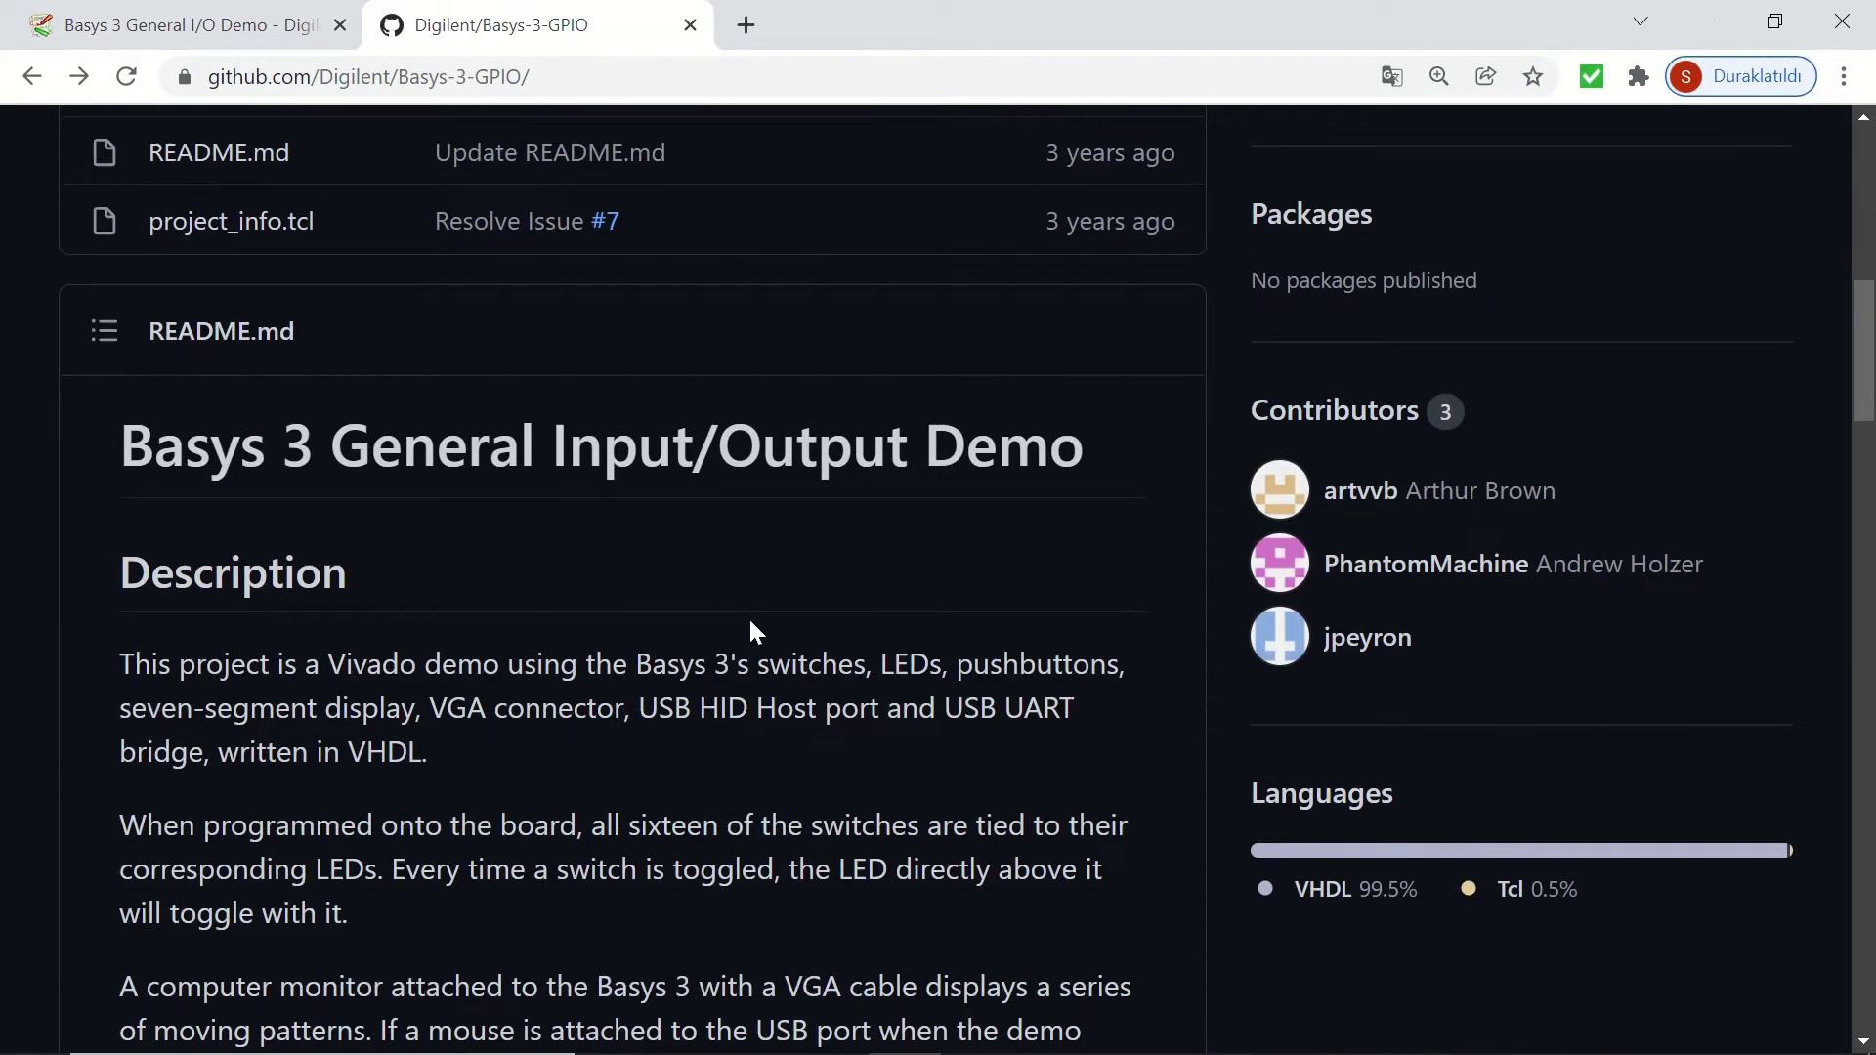
{"action": "scroll", "coordinate": [748, 616], "scroll_direction": "down", "scroll_amount": 10}
{"action": "scroll", "coordinate": [794, 584], "scroll_direction": "up", "scroll_amount": 2}
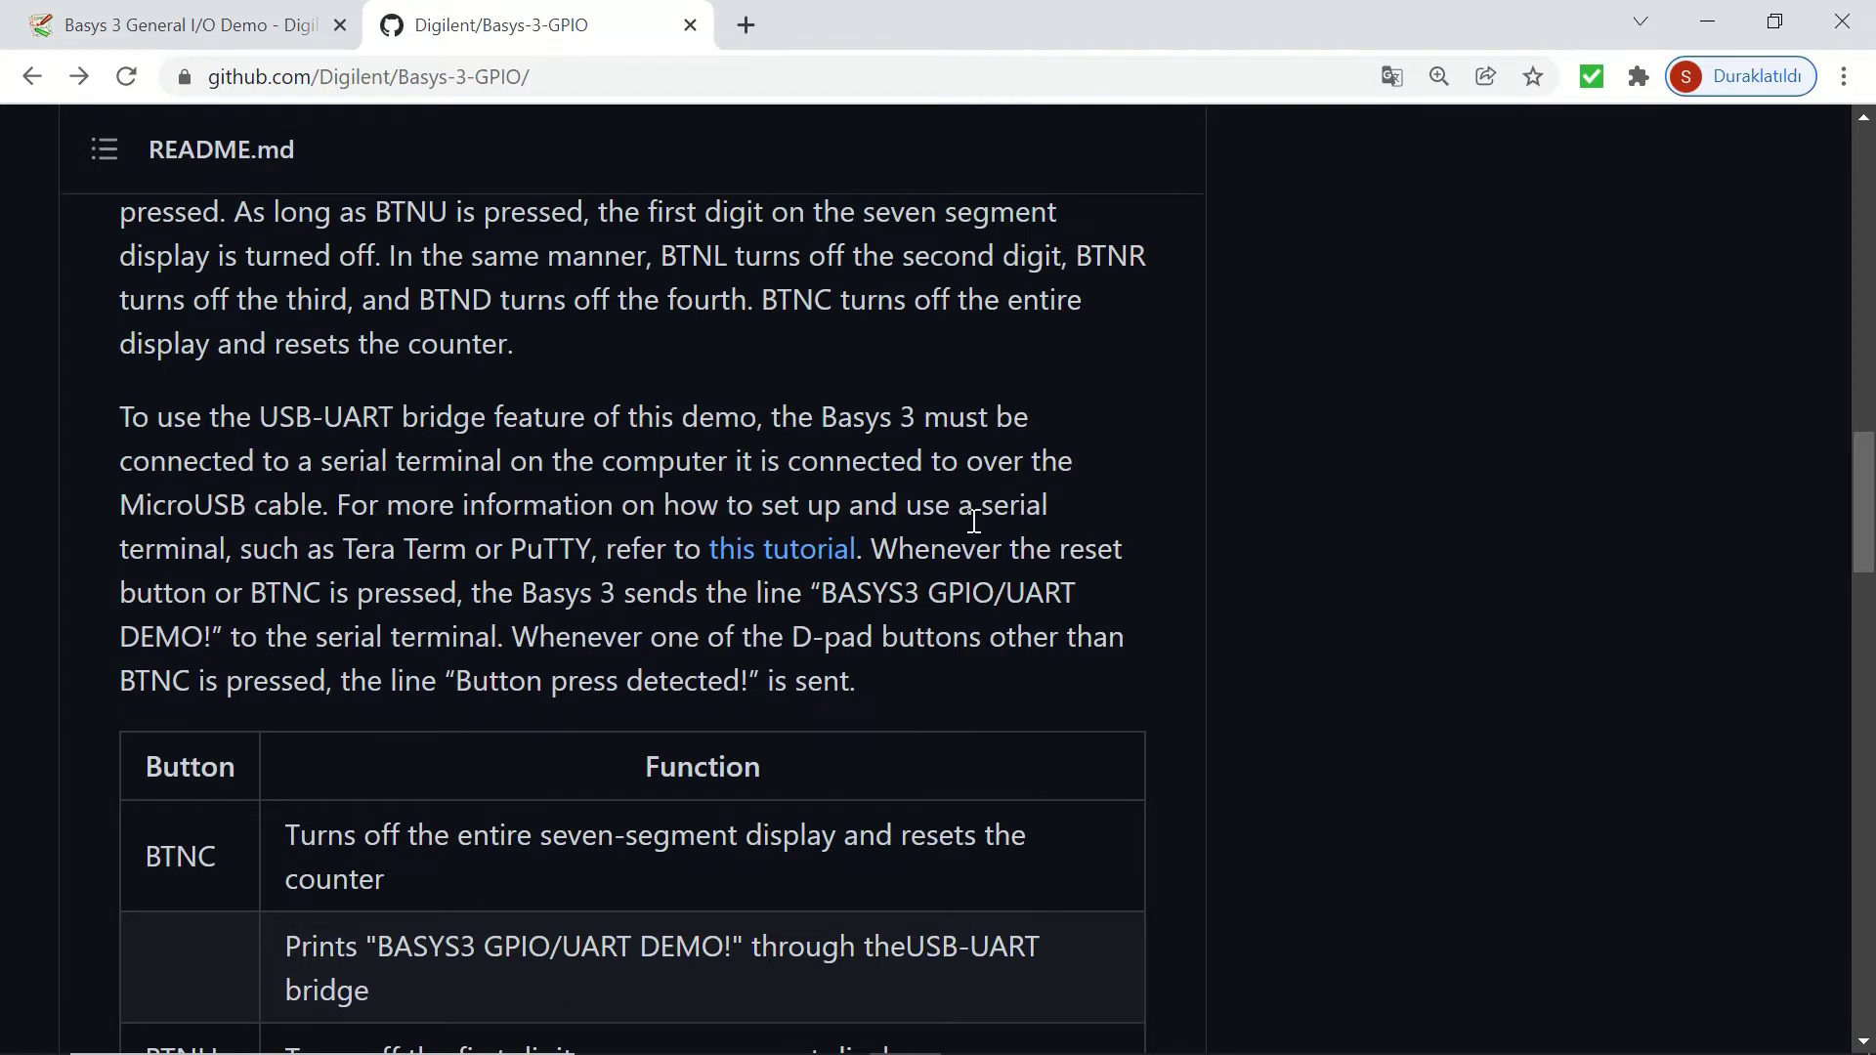
{"action": "scroll", "coordinate": [973, 520], "scroll_direction": "down", "scroll_amount": 6}
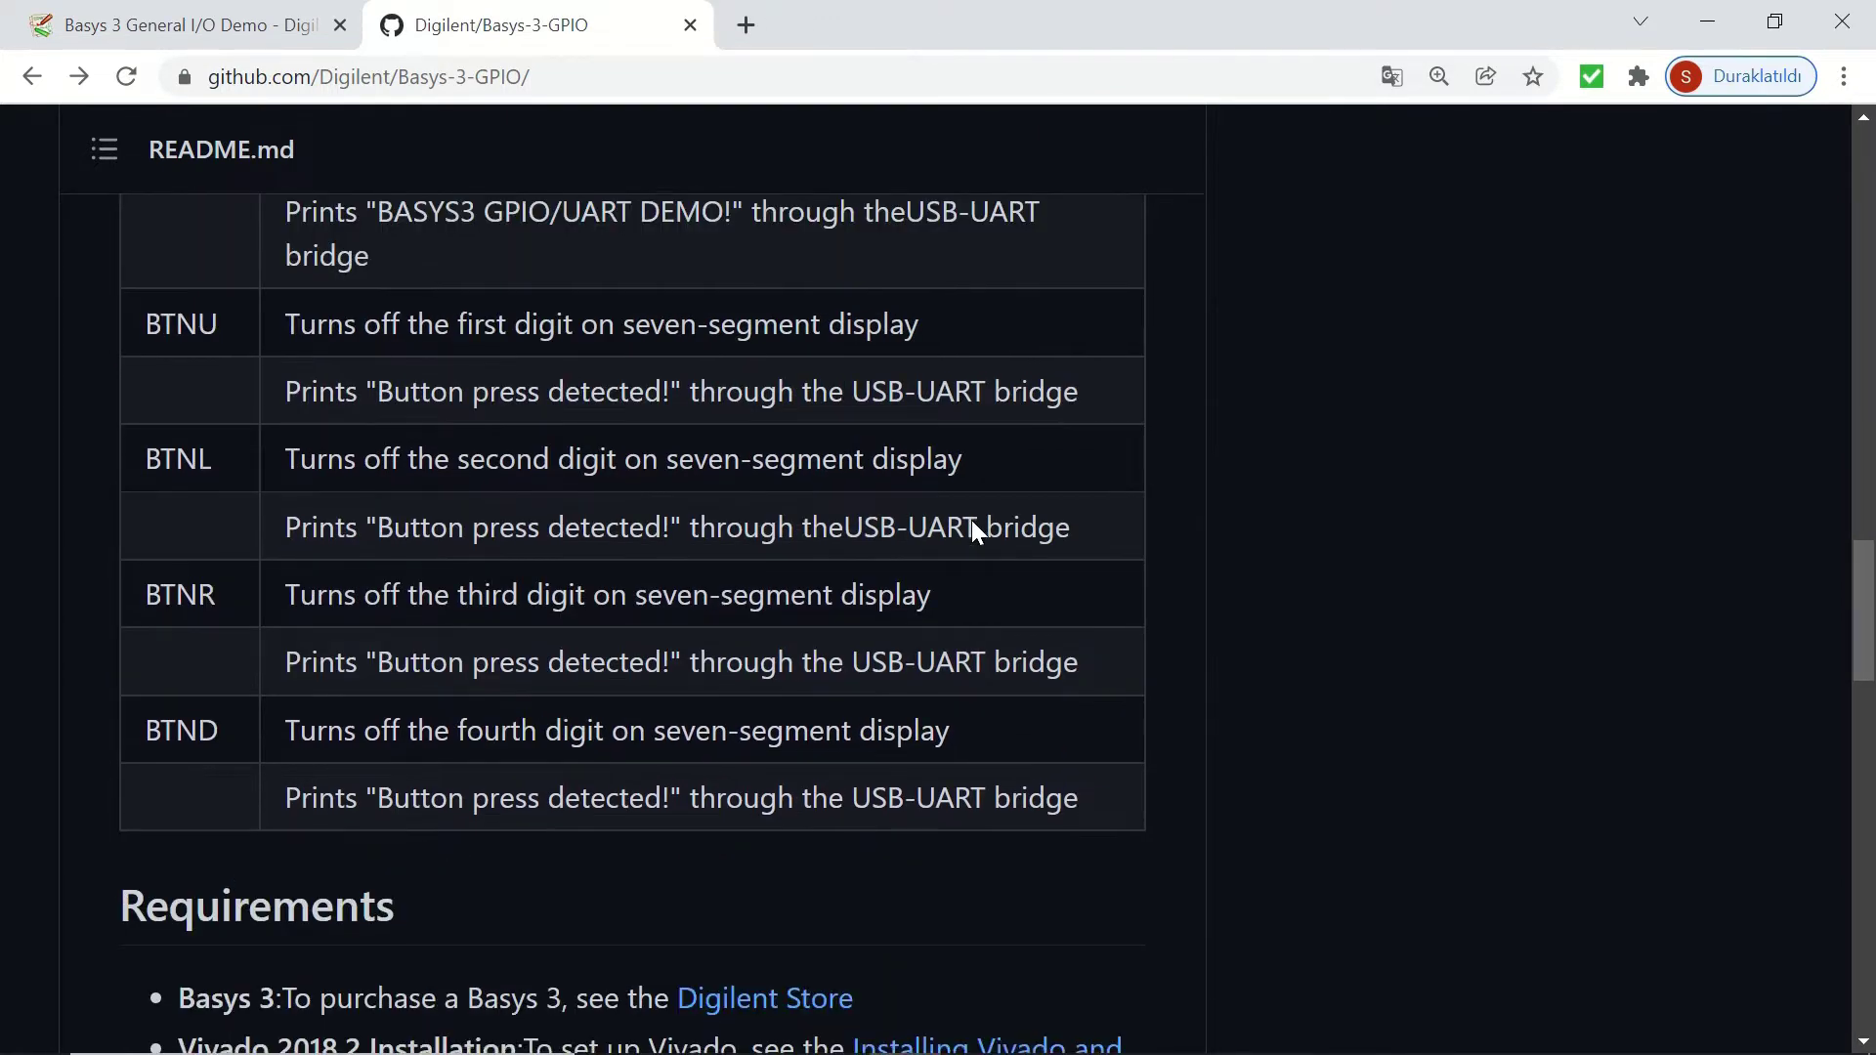
{"action": "scroll", "coordinate": [971, 520], "scroll_direction": "down", "scroll_amount": 5}
{"action": "scroll", "coordinate": [971, 518], "scroll_direction": "down", "scroll_amount": 4}
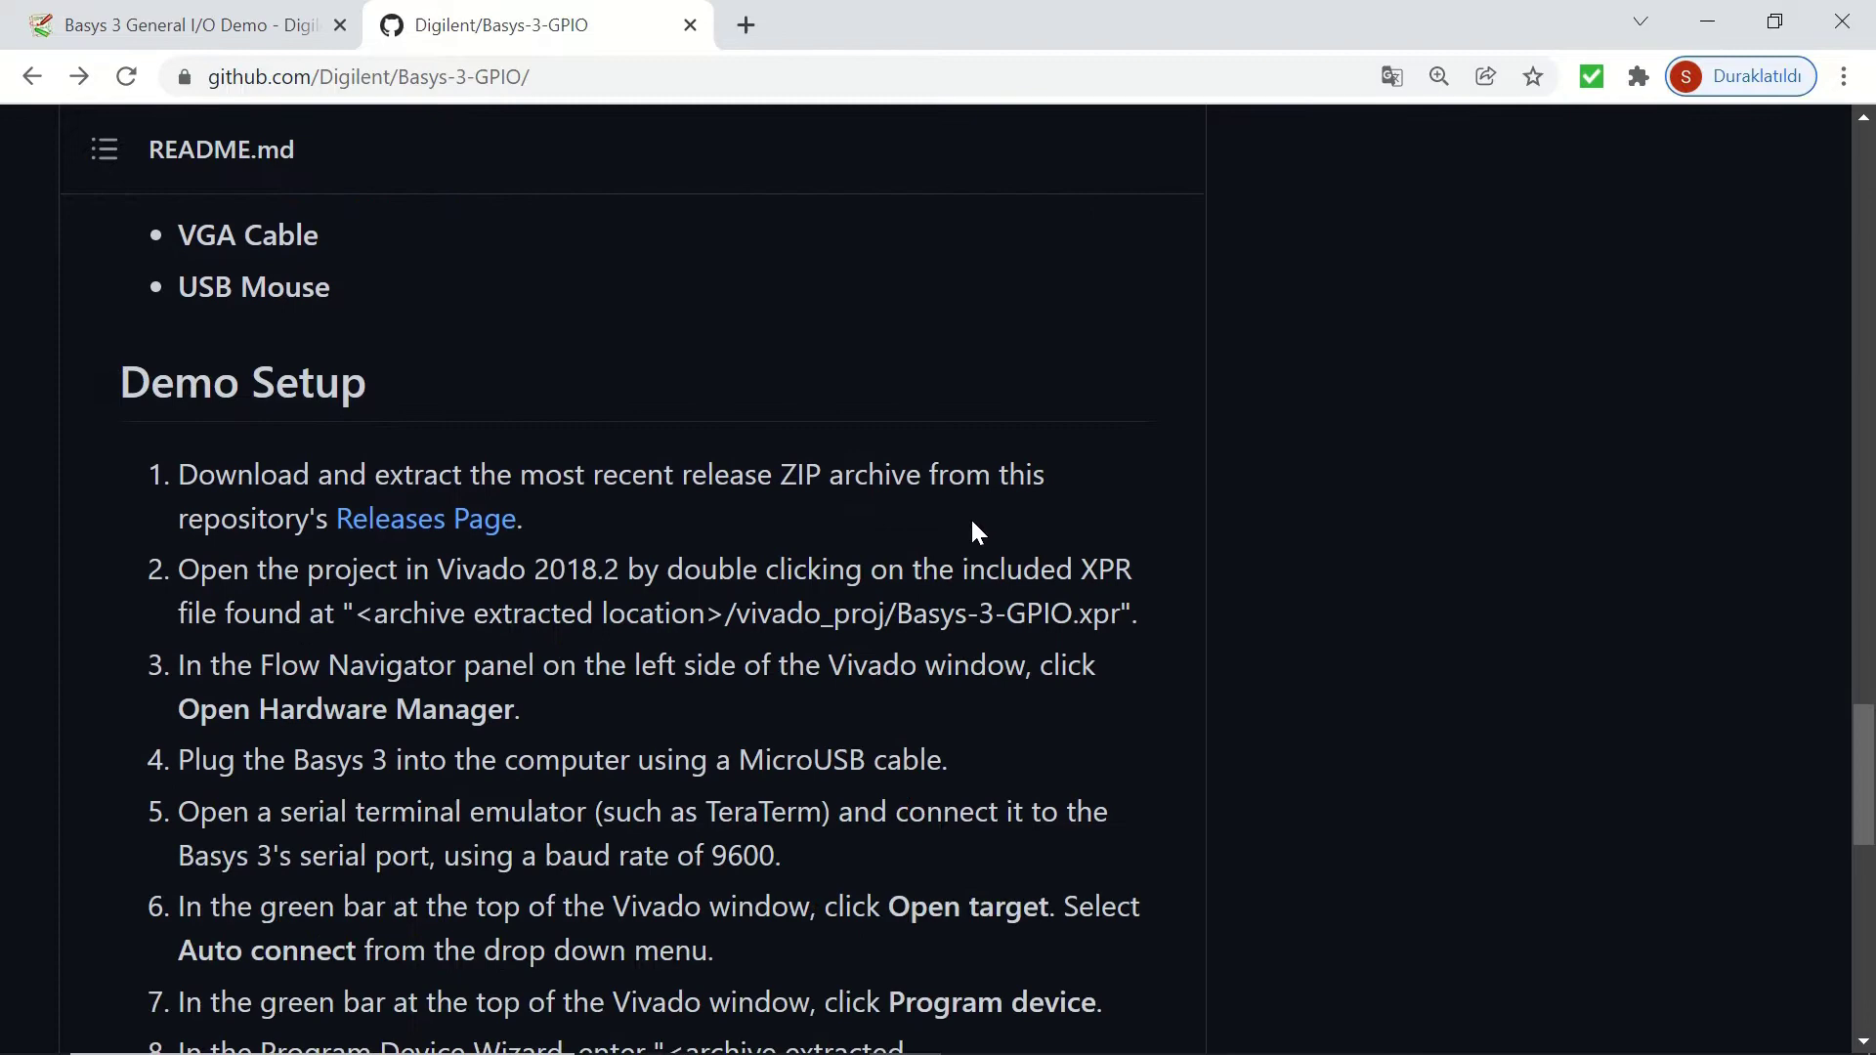
{"action": "scroll", "coordinate": [970, 518], "scroll_direction": "down", "scroll_amount": 1}
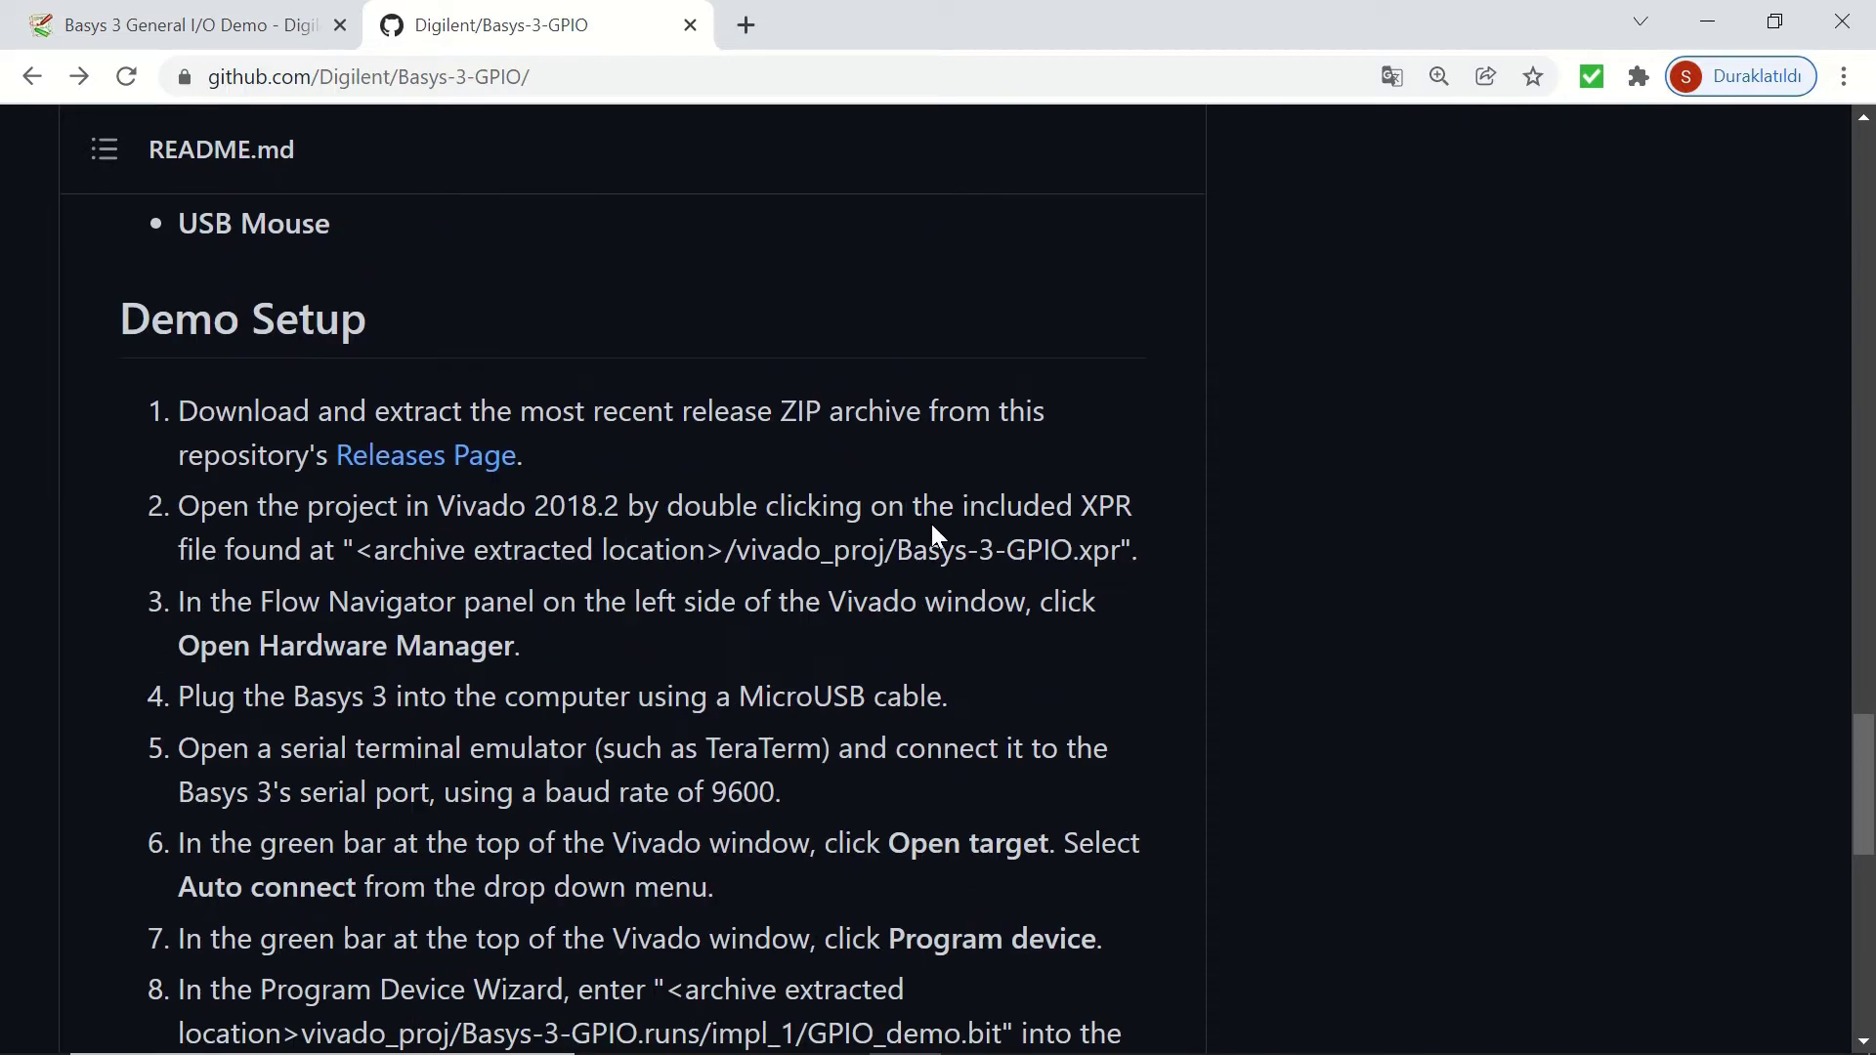
{"action": "left_click", "coordinate": [461, 471]}
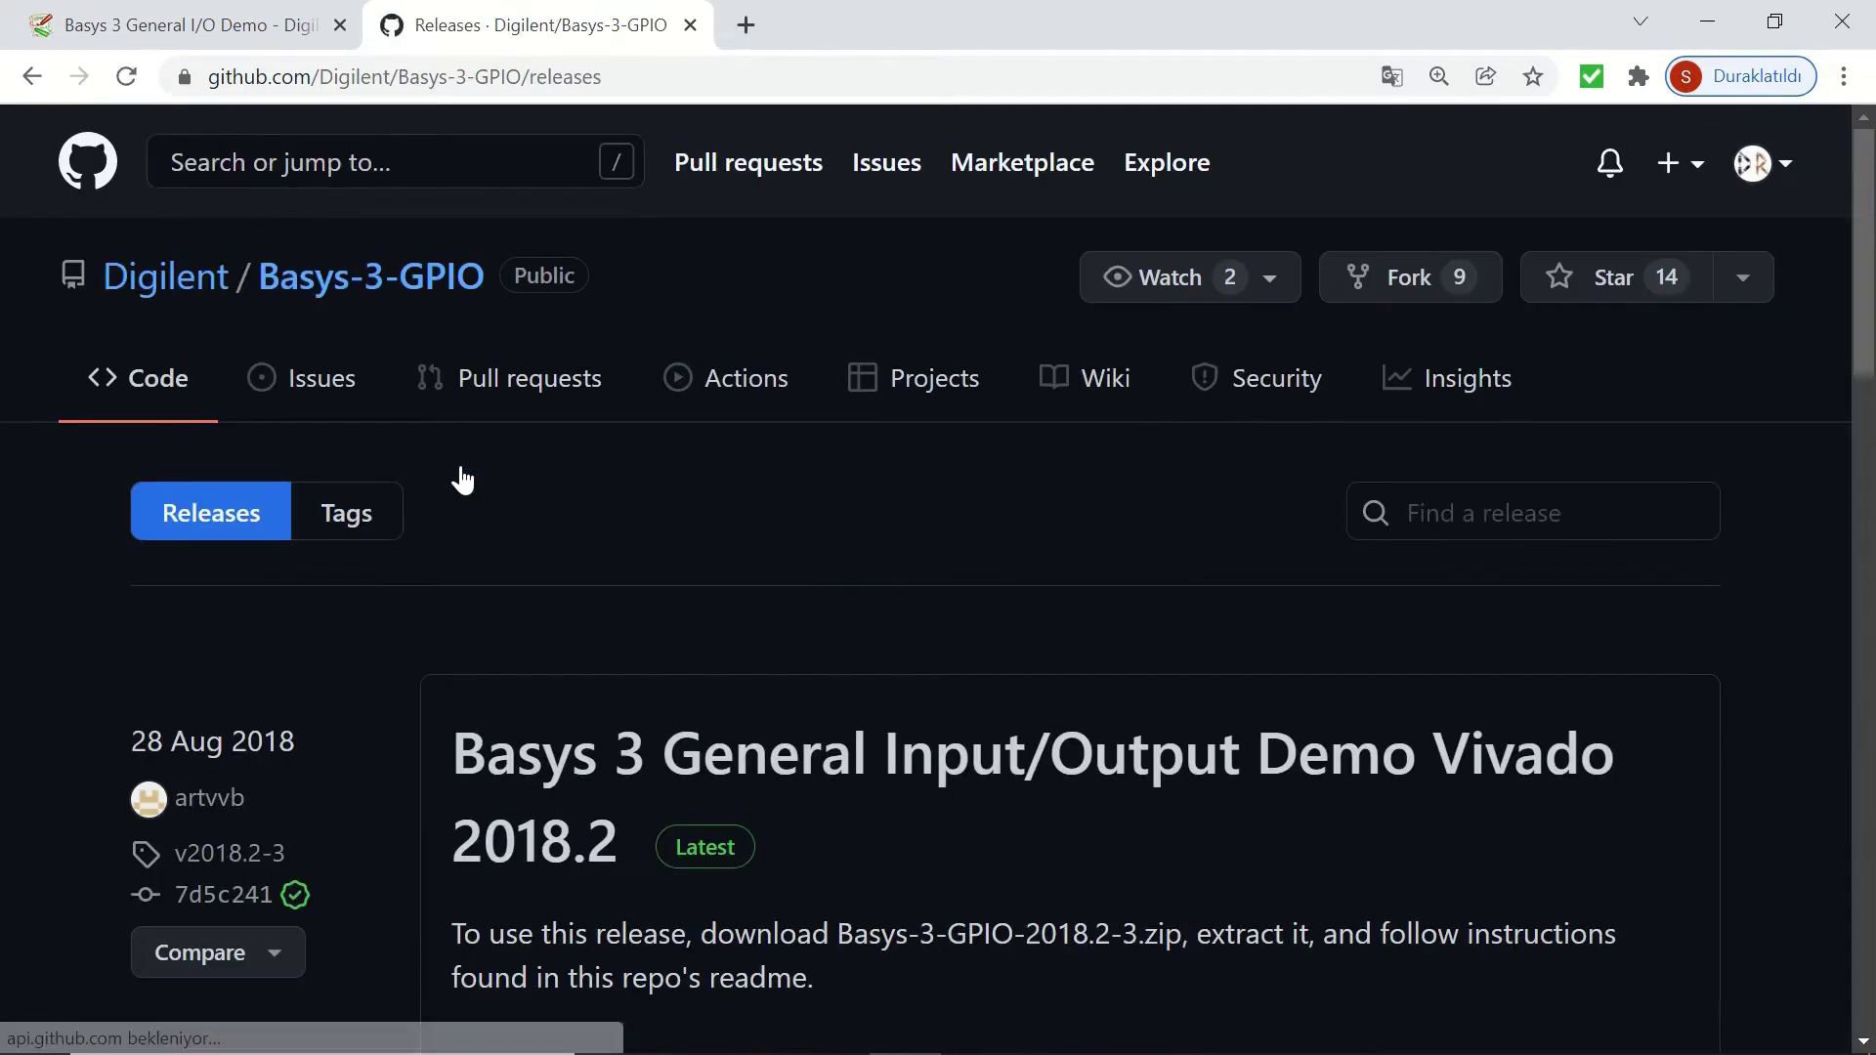
{"action": "scroll", "coordinate": [1004, 558], "scroll_direction": "down", "scroll_amount": 3}
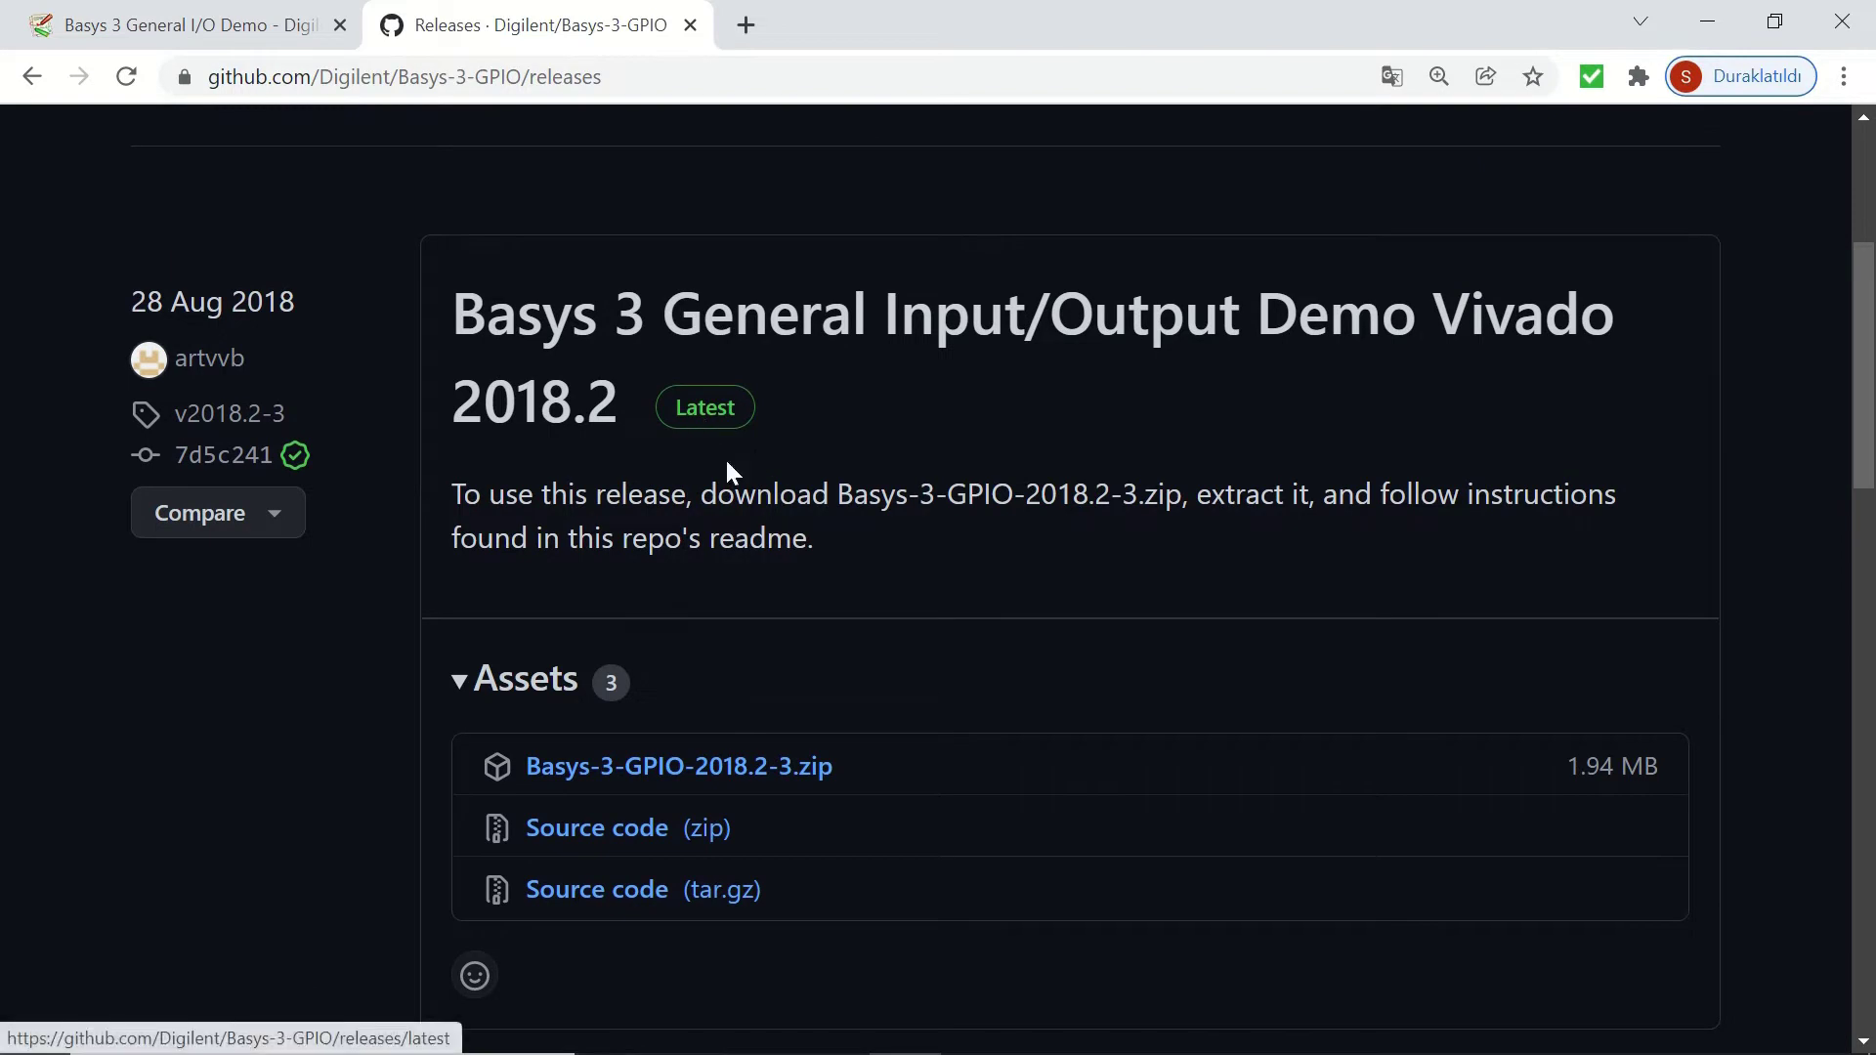
Download Basys-3-GPIO-2018.2-3.zip into the BASYS3_I_O_Demo folder and extract it
{"action": "left_click", "coordinate": [740, 782]}
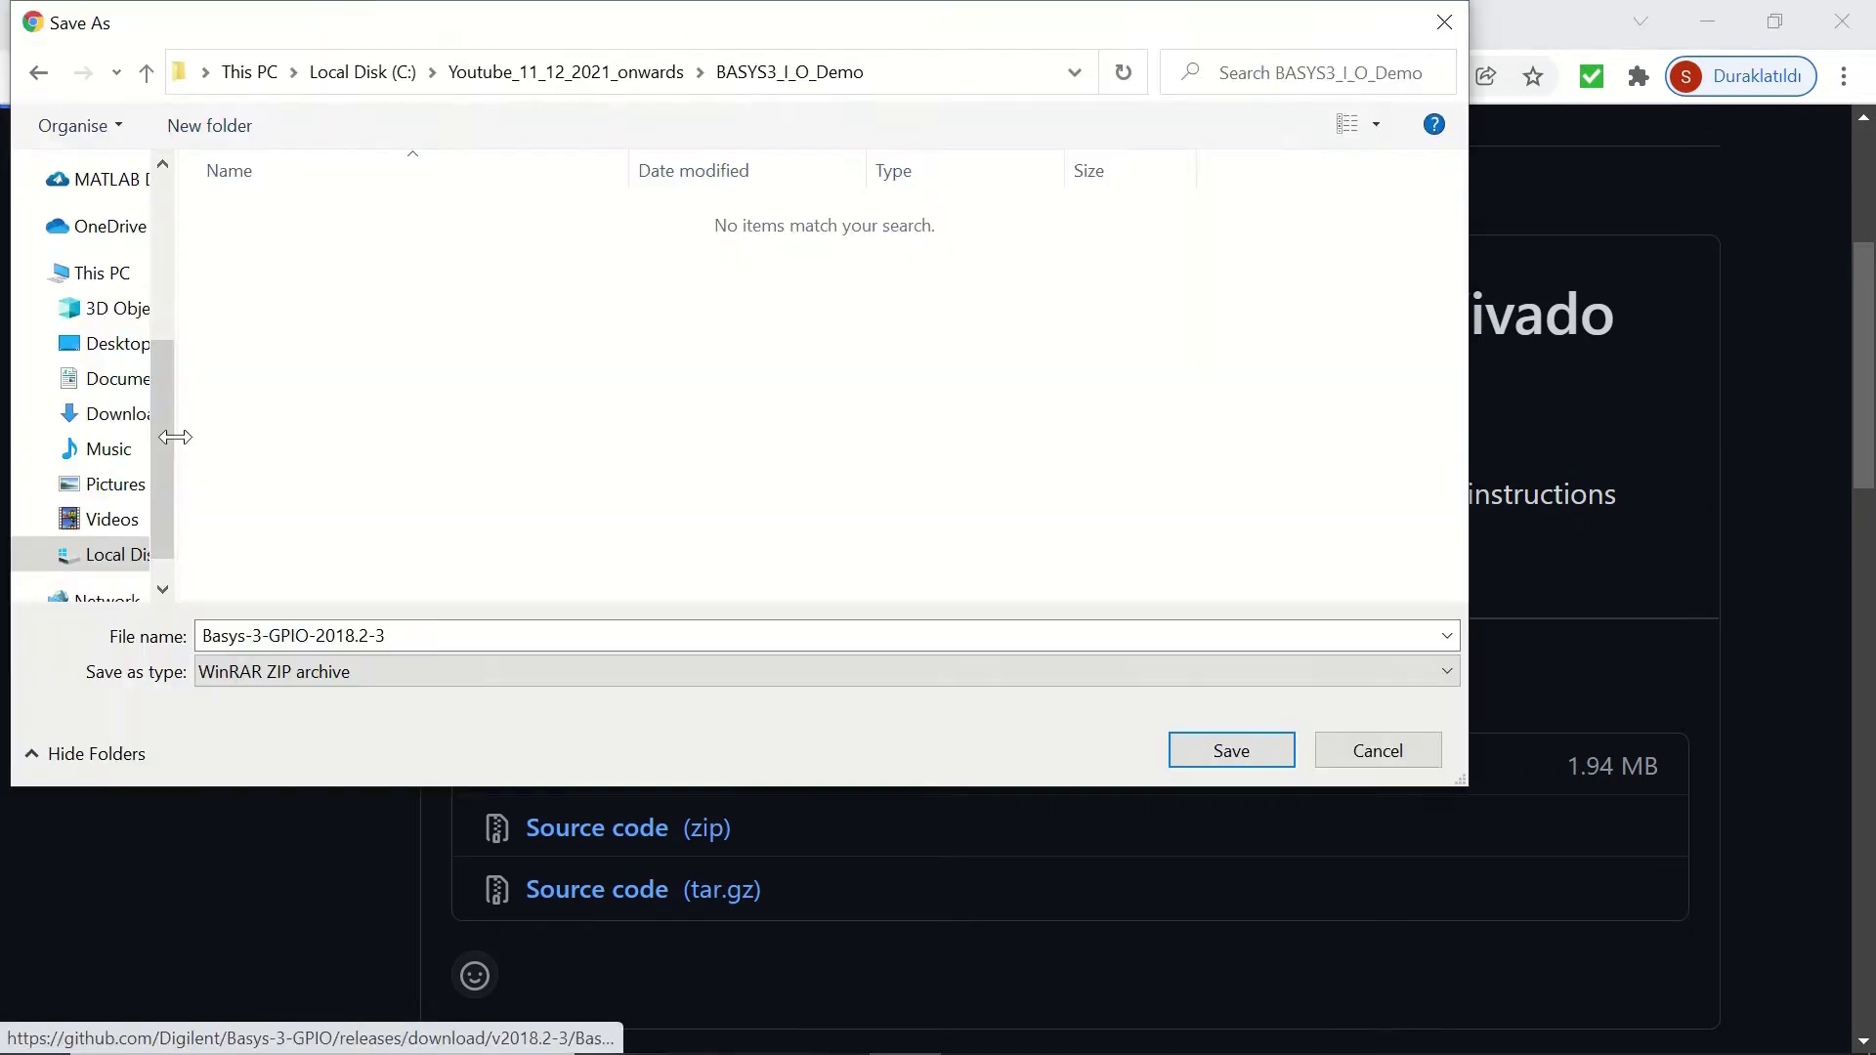
{"action": "left_click", "coordinate": [1187, 748]}
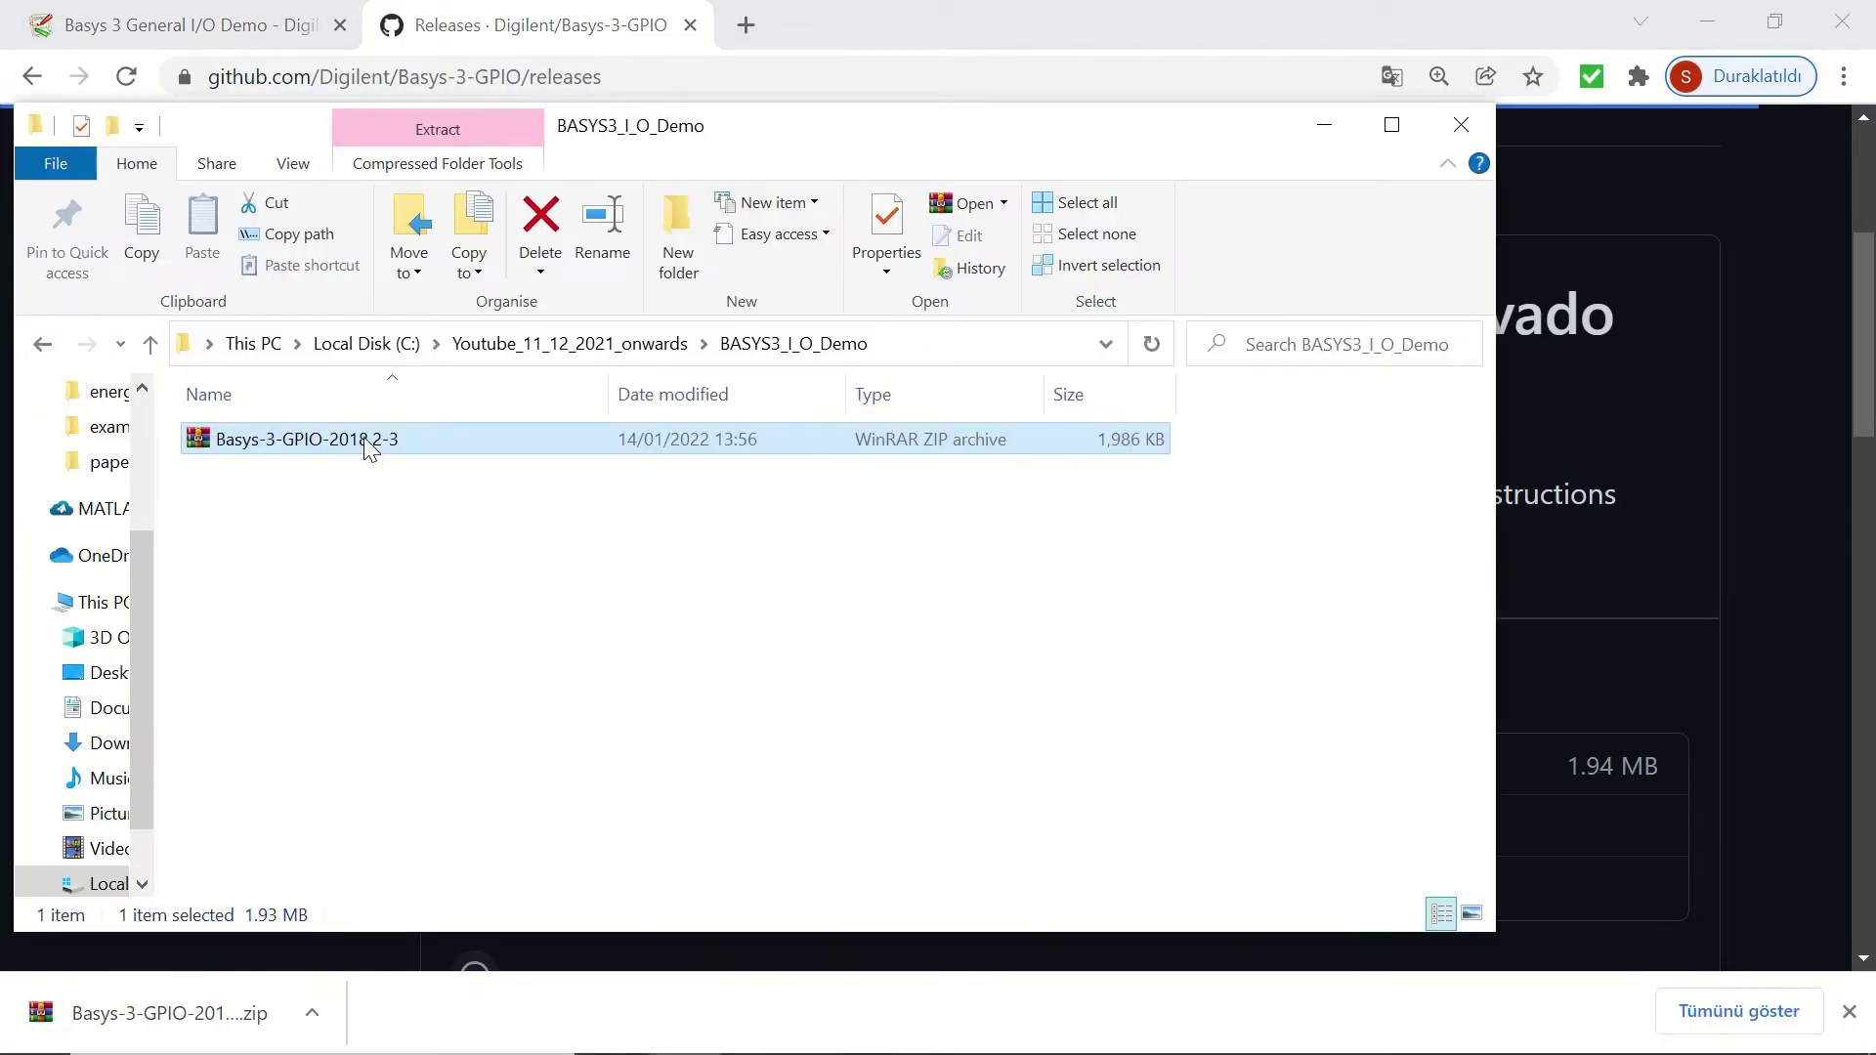
{"action": "right_click", "coordinate": [363, 438]}
{"action": "left_click", "coordinate": [356, 637]}
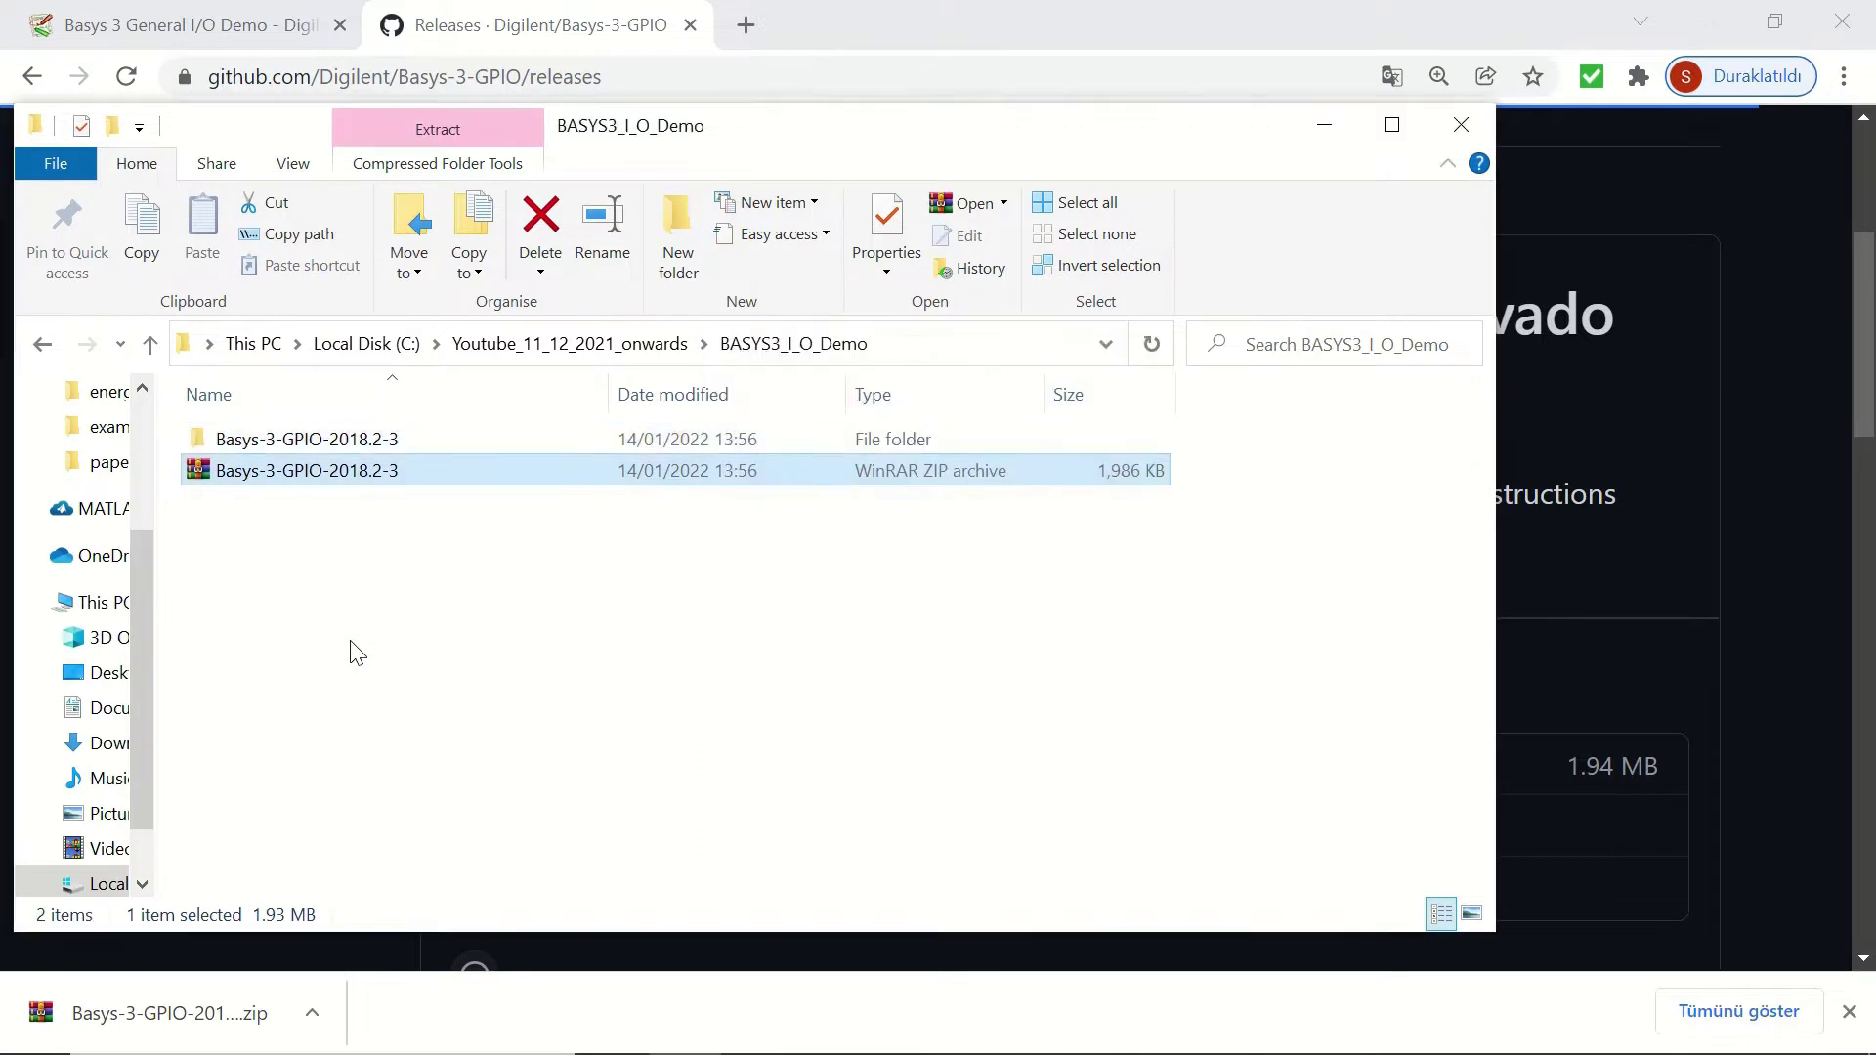
Open the Basys-3-GPIO project file from the extracted vivado_proj folder
{"action": "double_click", "coordinate": [374, 439]}
{"action": "double_click", "coordinate": [375, 440]}
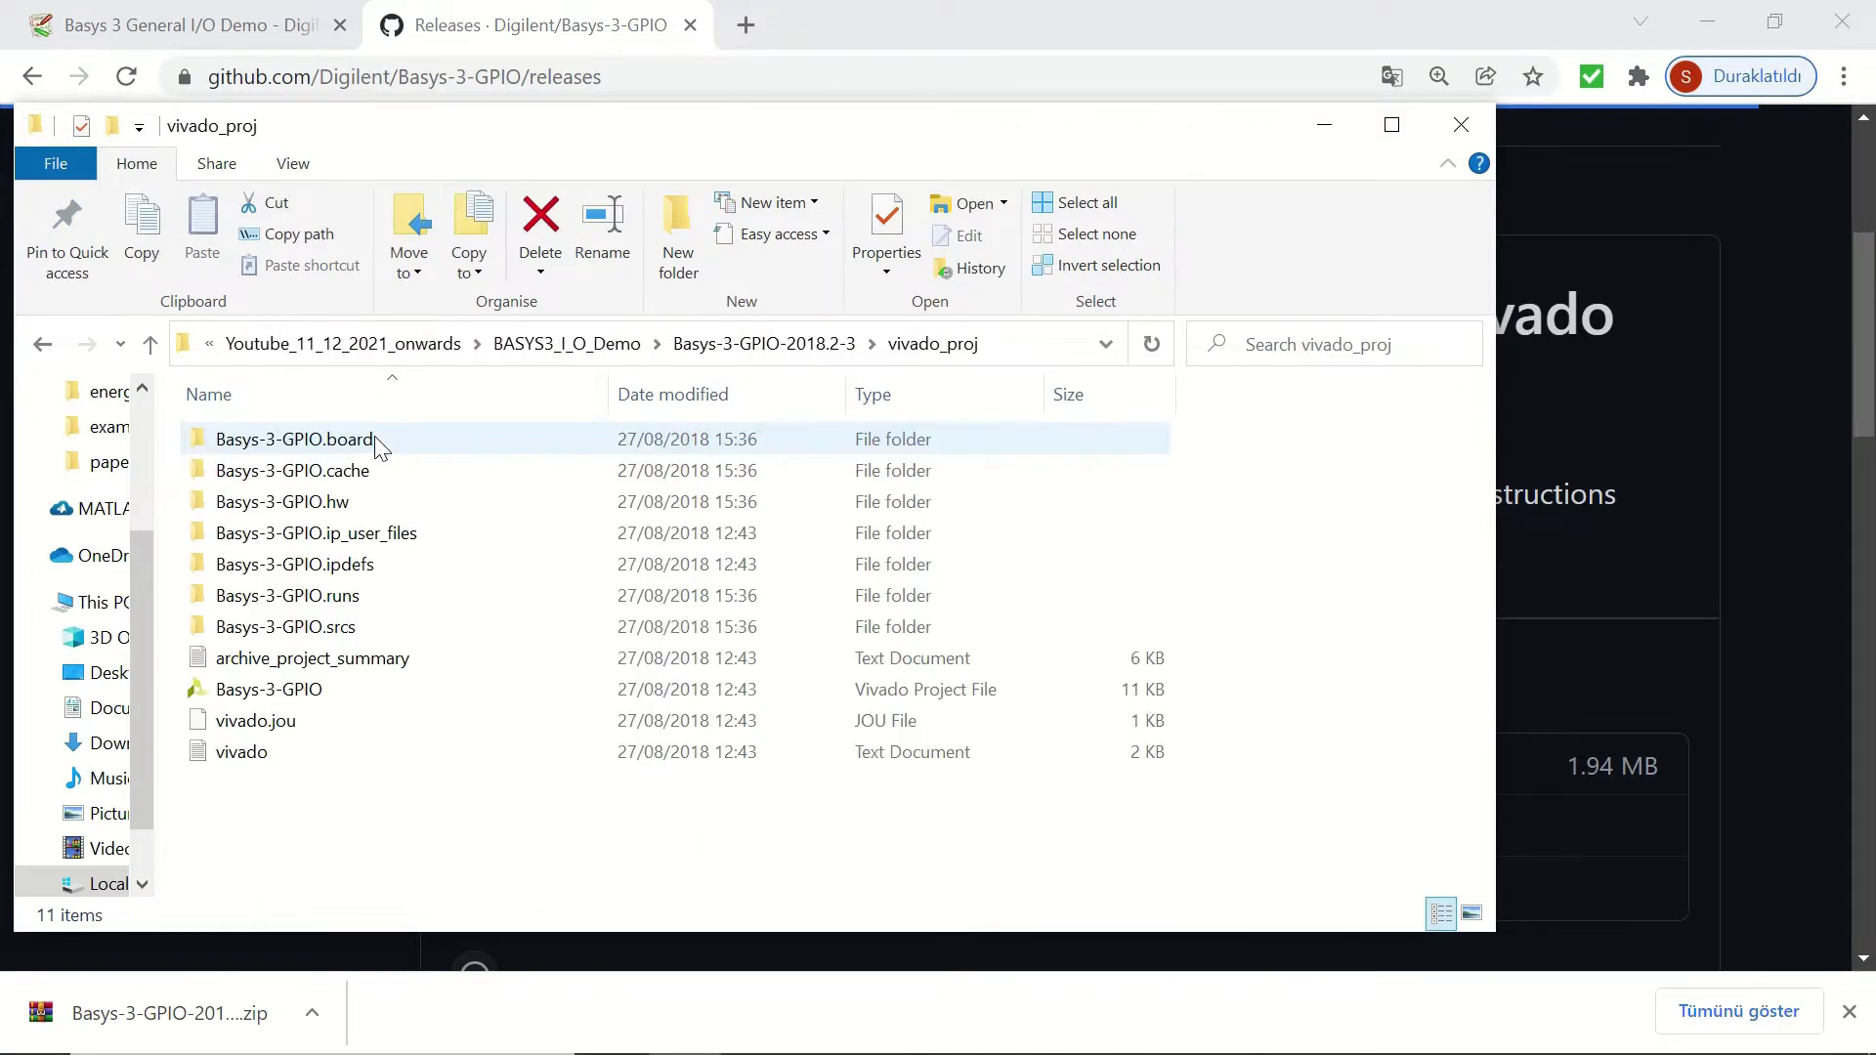
{"action": "left_click", "coordinate": [326, 690]}
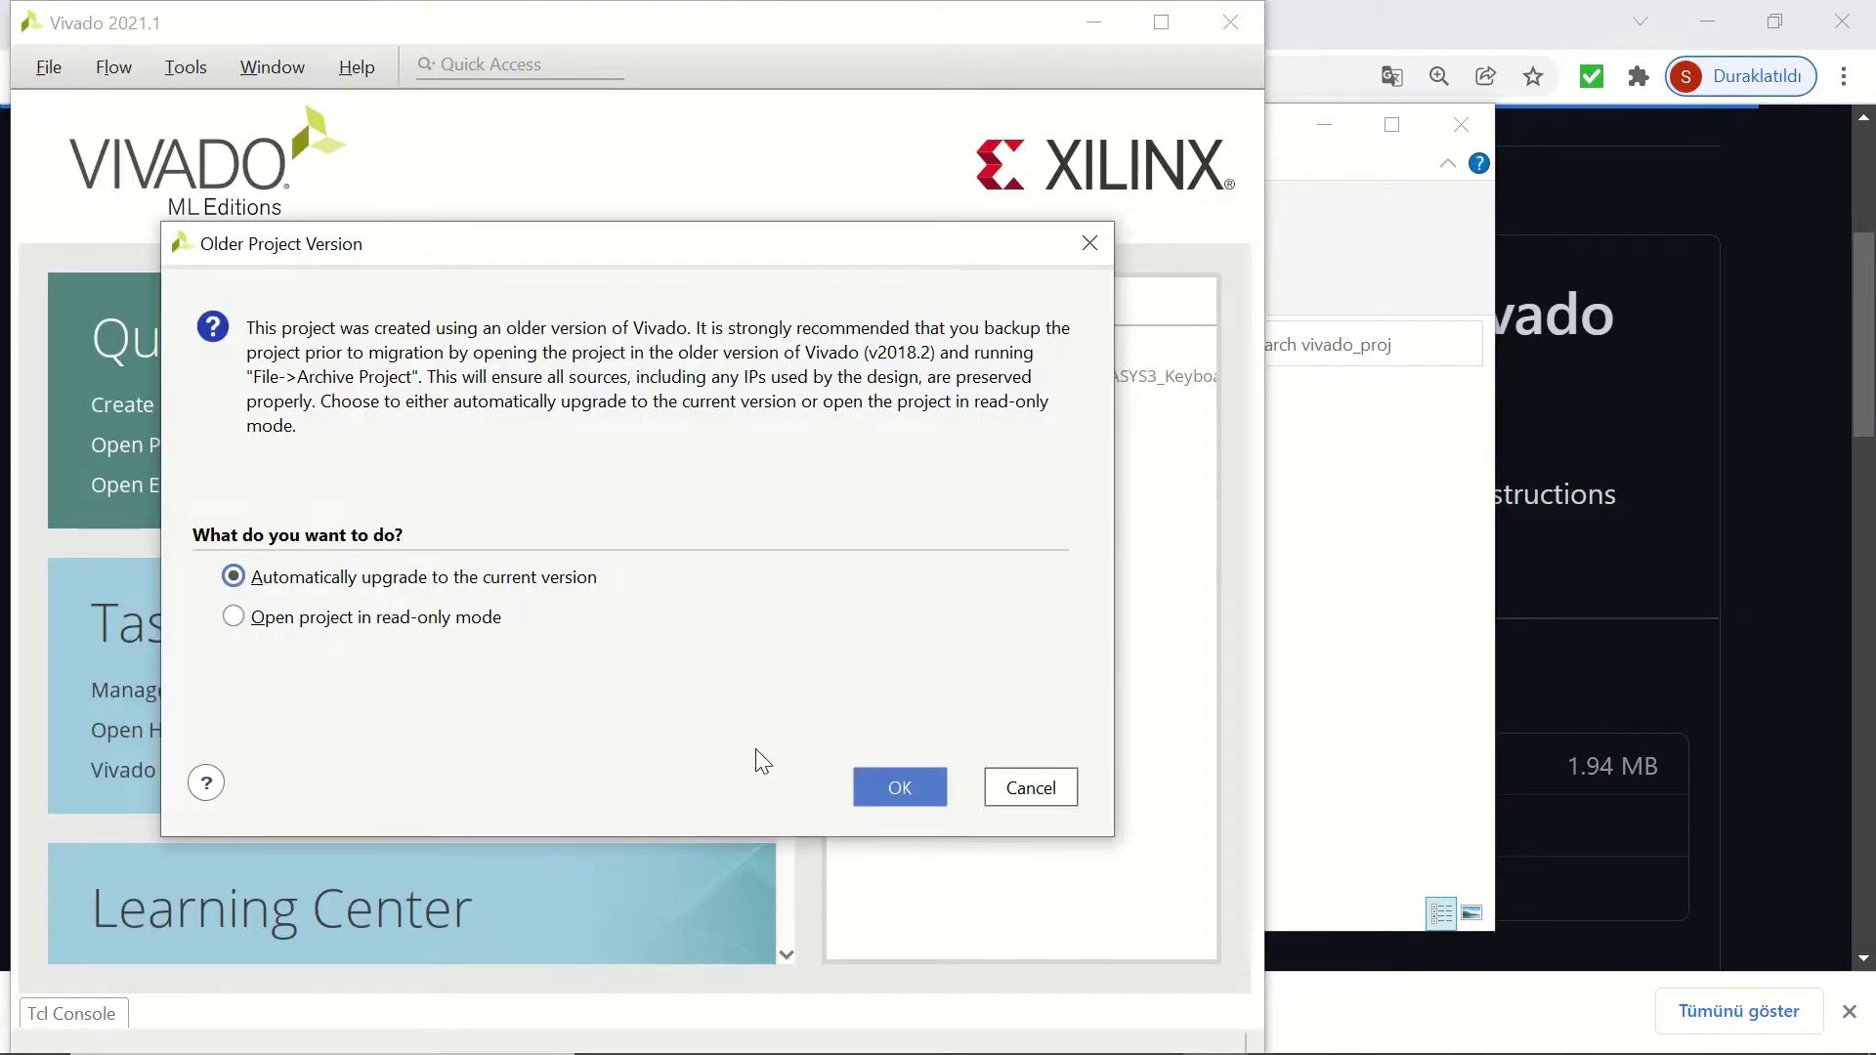
Automatically upgrade Basys-3-GPIO.xpr to Vivado 2021.1 and migrate its project sources
{"action": "left_click", "coordinate": [882, 797]}
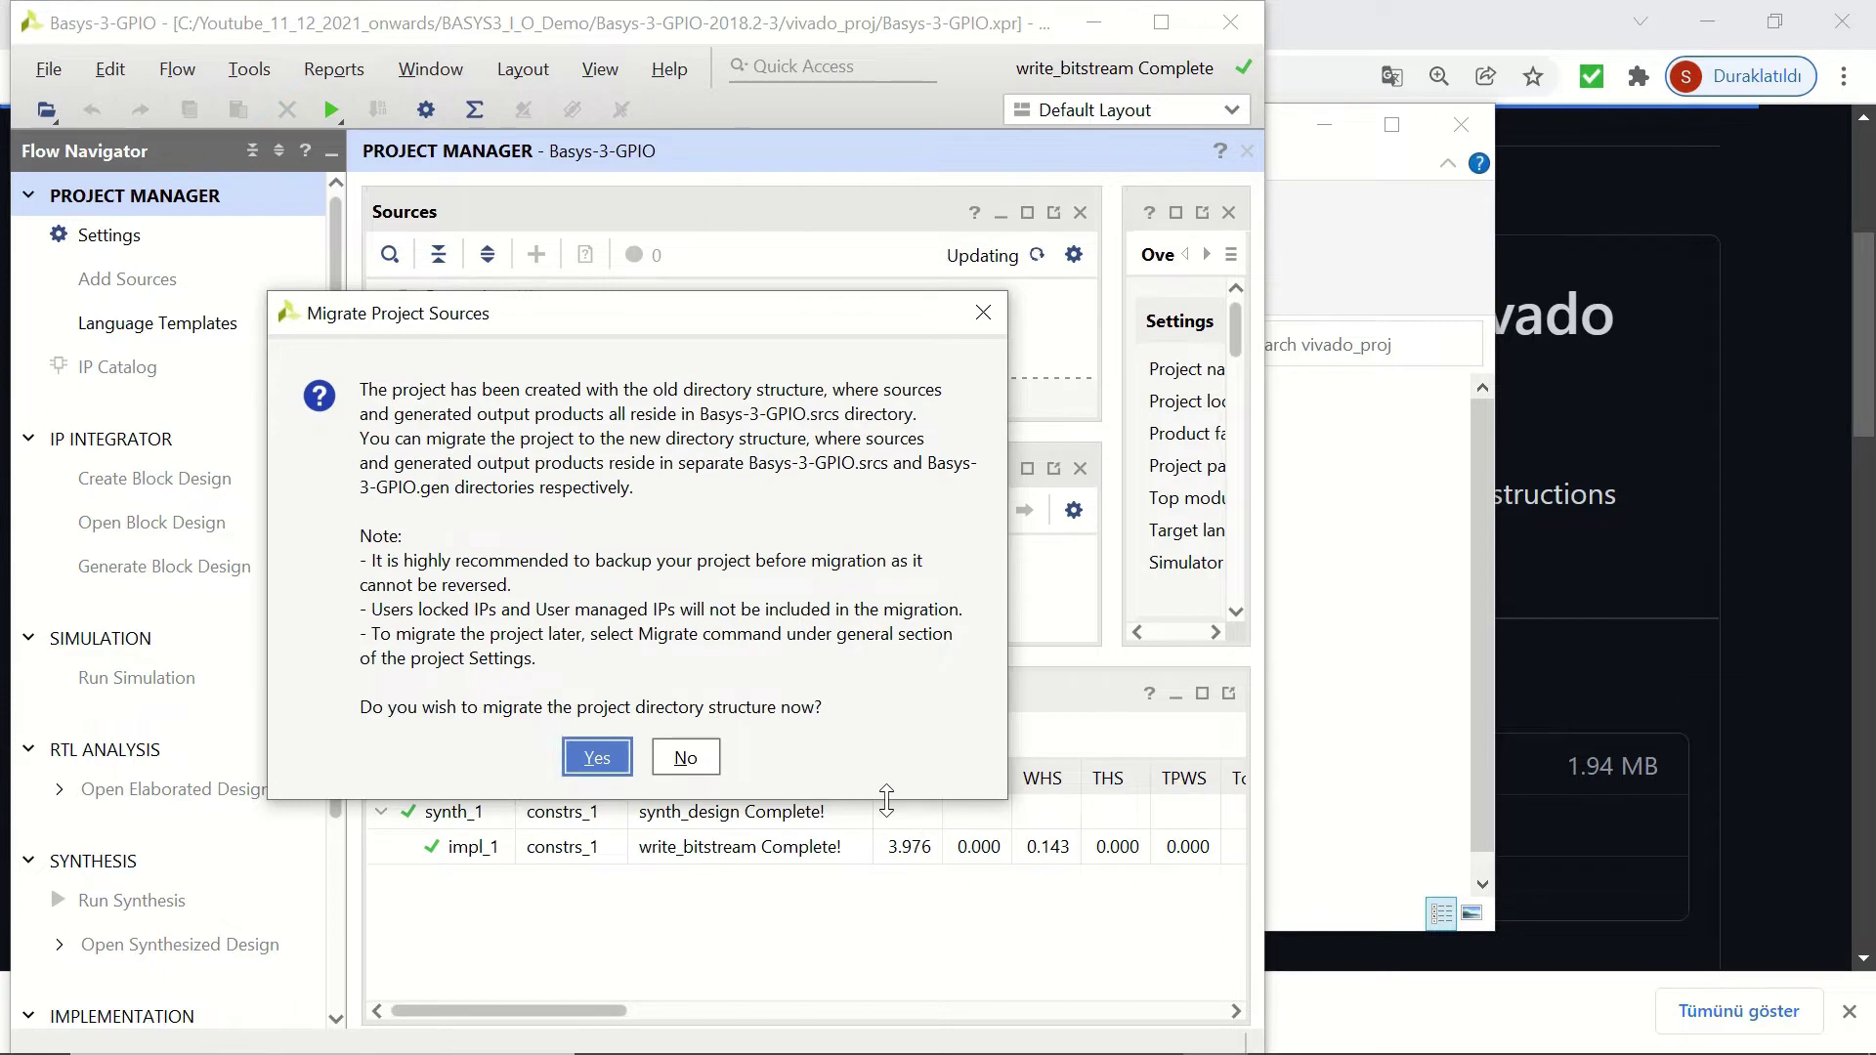
{"action": "left_click", "coordinate": [606, 779]}
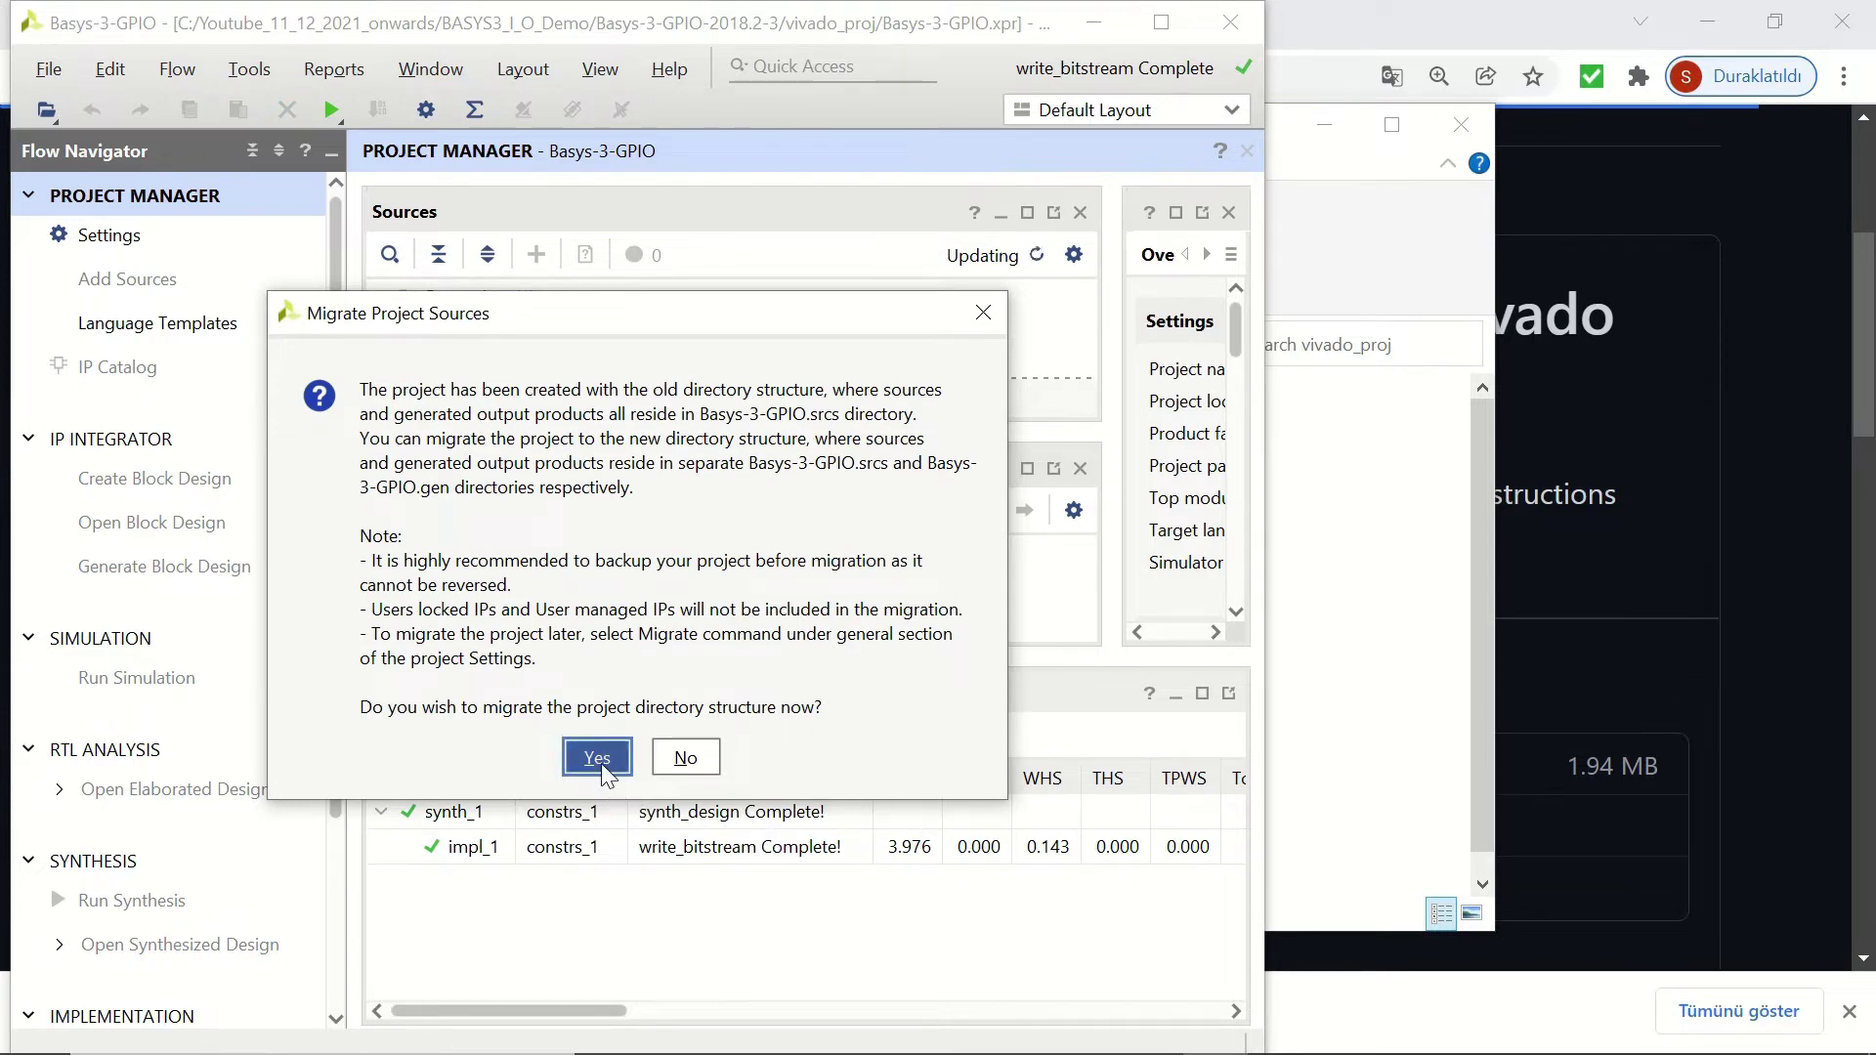
{"action": "left_click", "coordinate": [606, 777]}
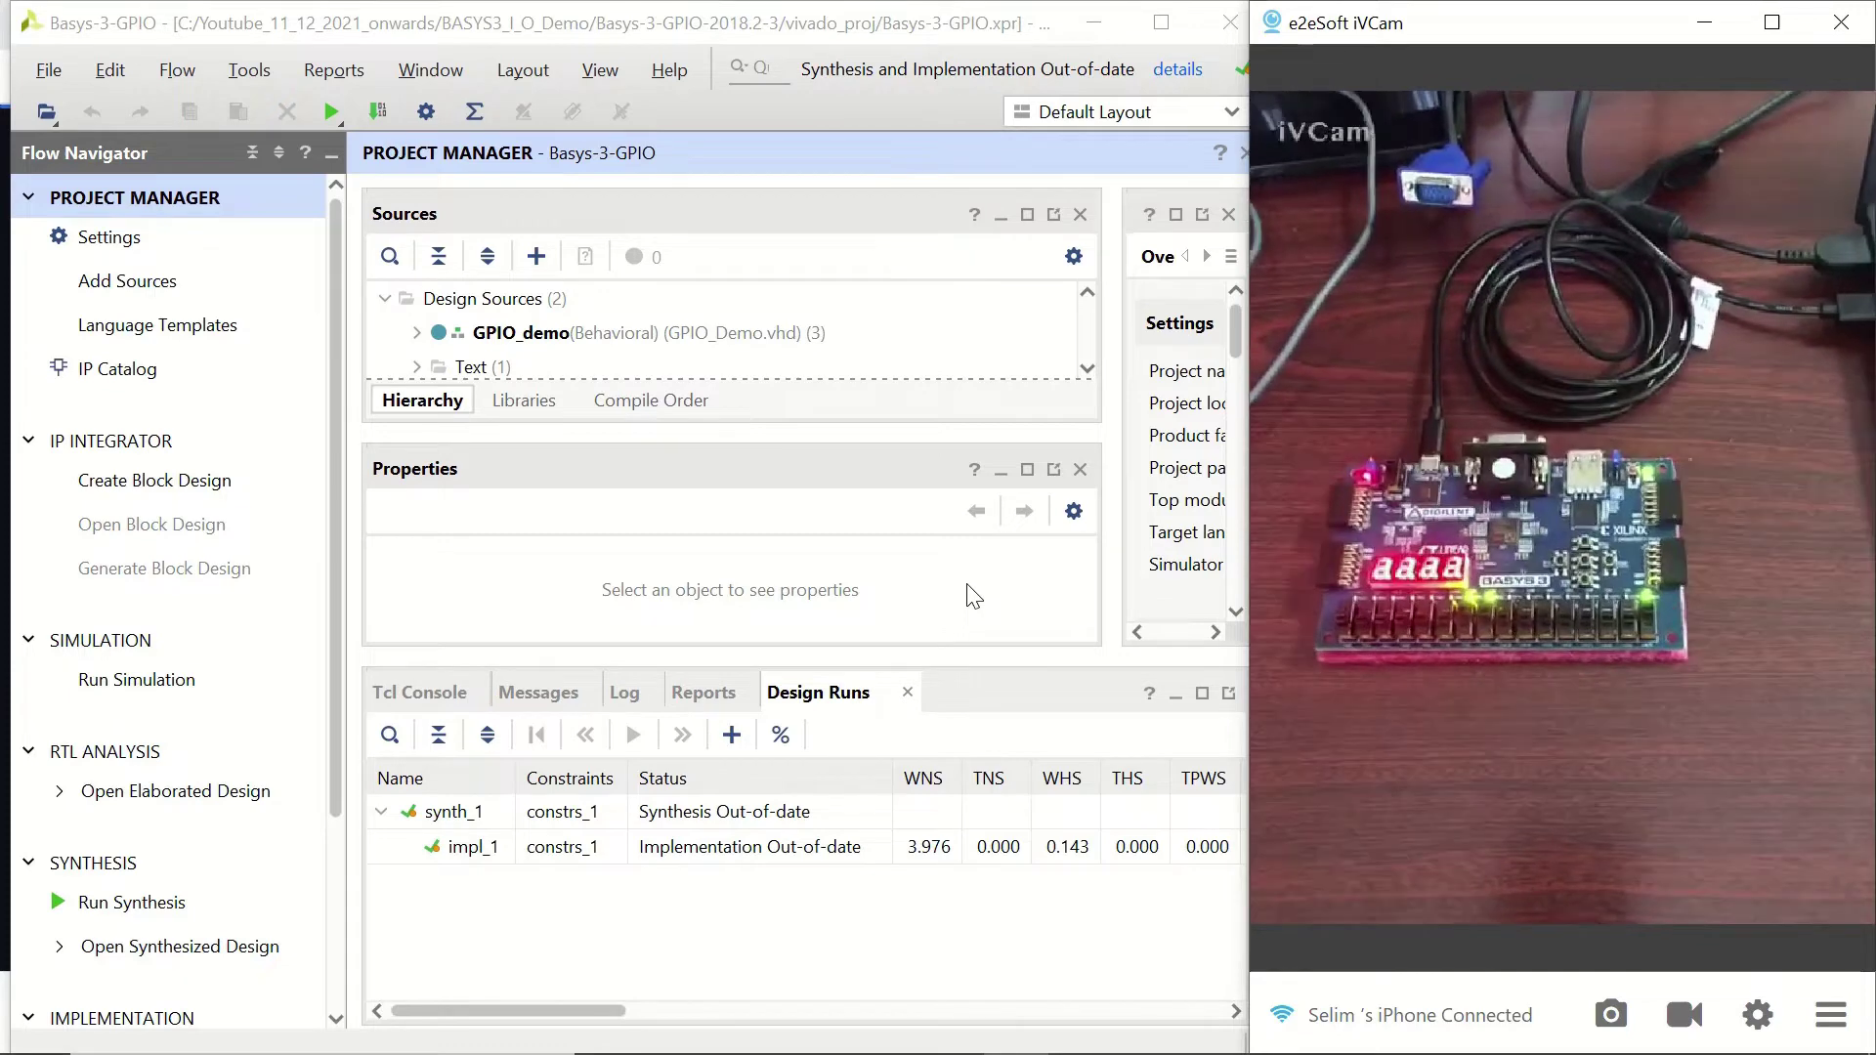
Open the Hardware Manager and auto-connect to the attached Basys 3 board
{"action": "left_click", "coordinate": [352, 549]}
{"action": "left_click_drag", "start_coordinate": [336, 550], "coordinate": [336, 728]}
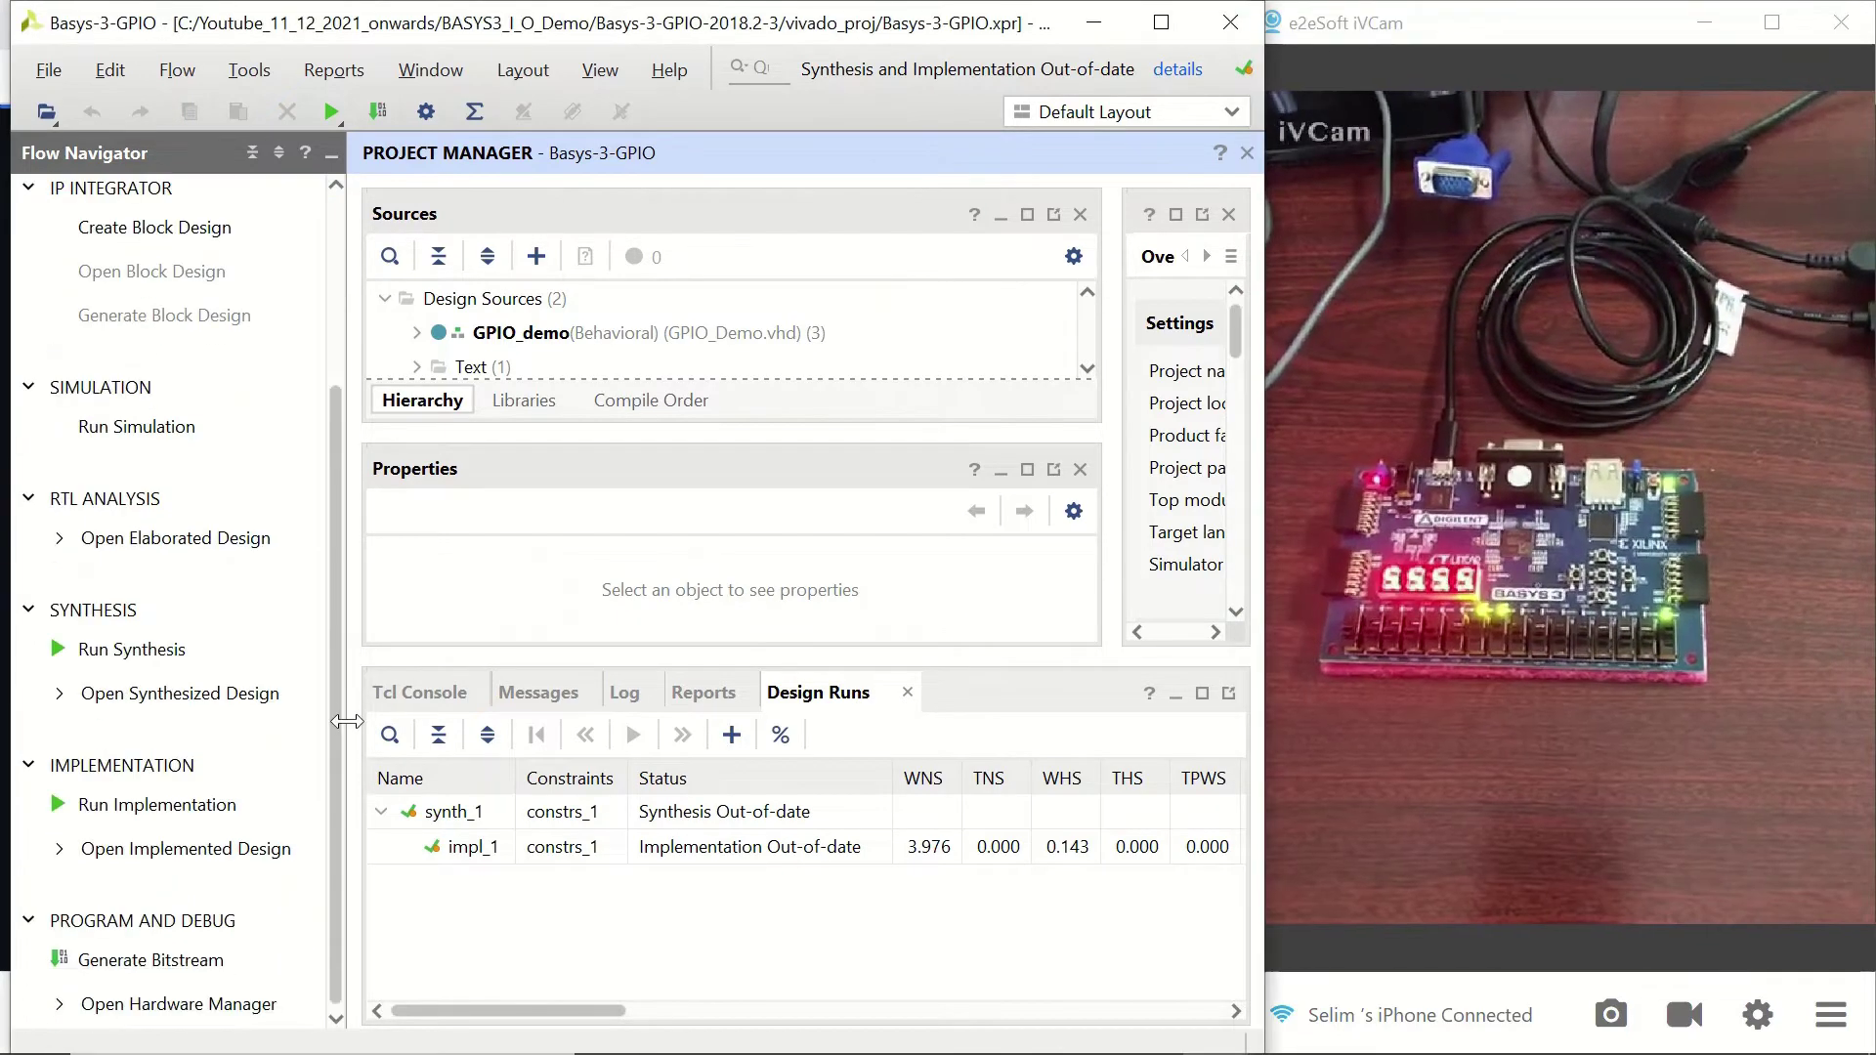
{"action": "left_click", "coordinate": [177, 1005]}
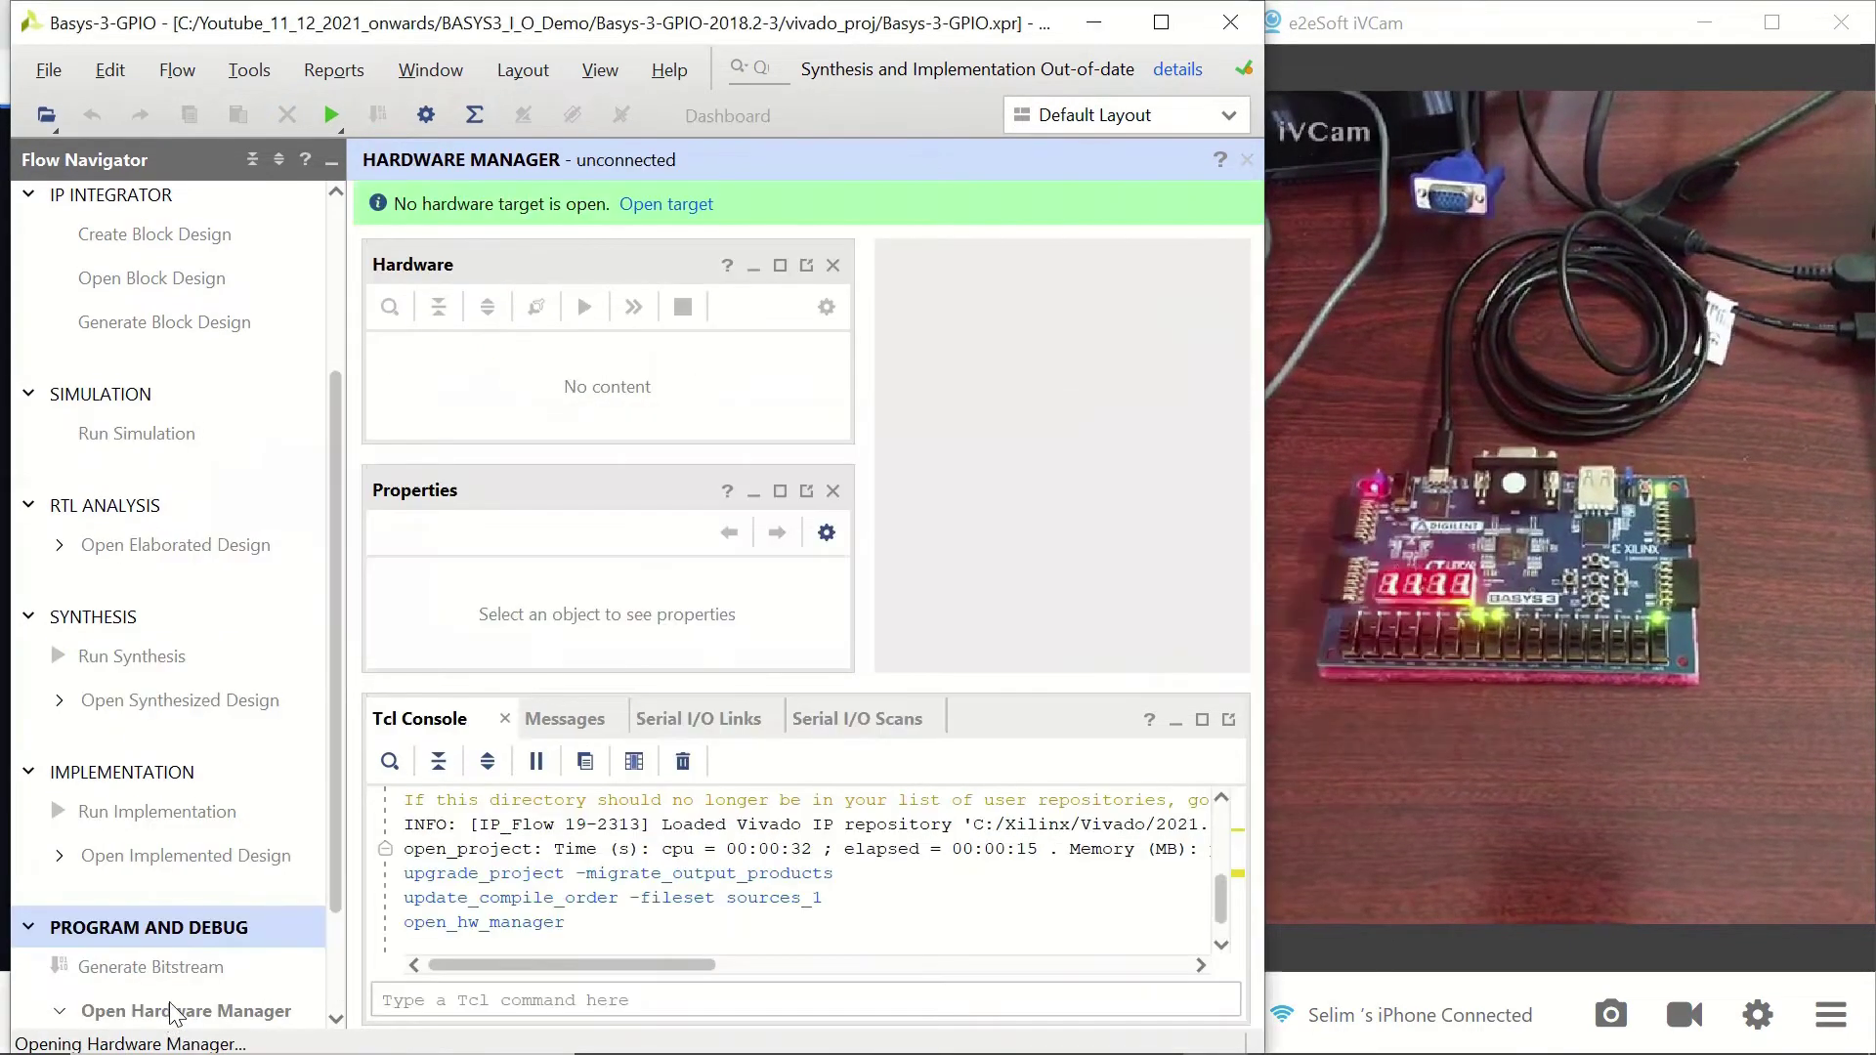
{"action": "scroll", "coordinate": [215, 928], "scroll_direction": "down", "scroll_amount": 3}
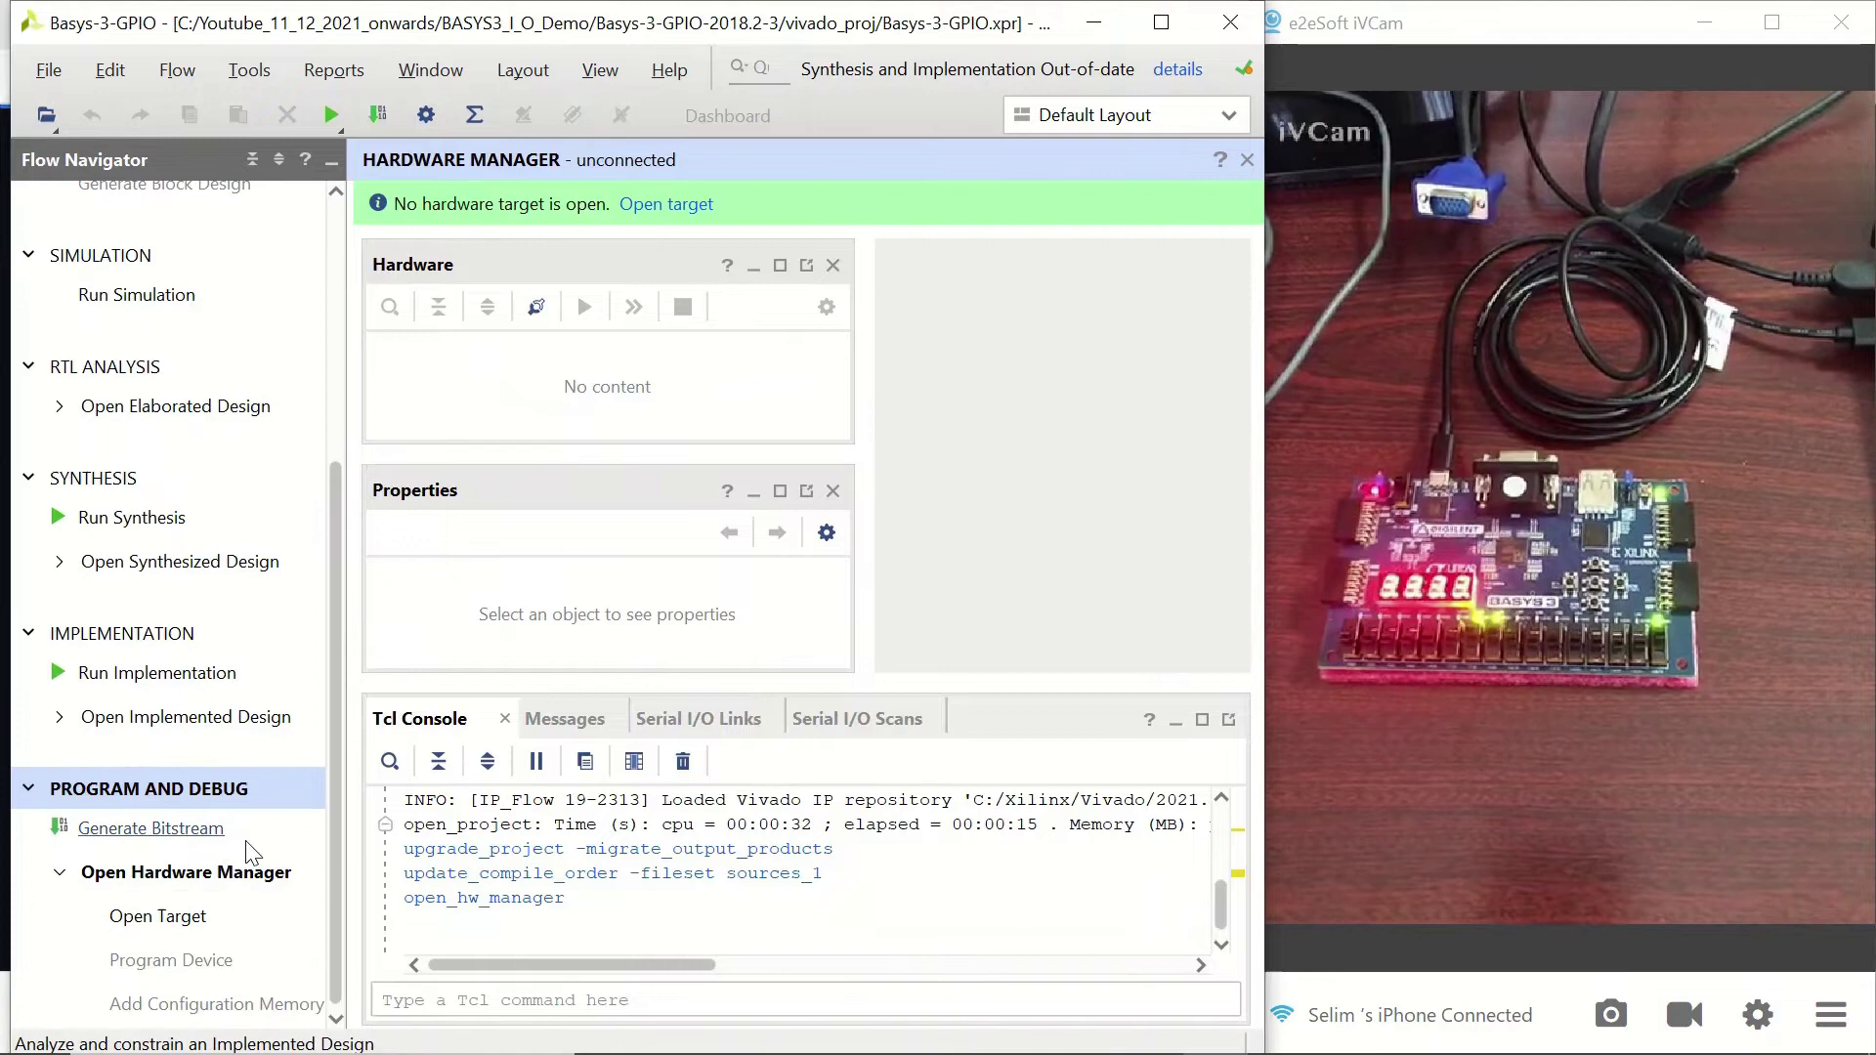
{"action": "left_click", "coordinate": [188, 935]}
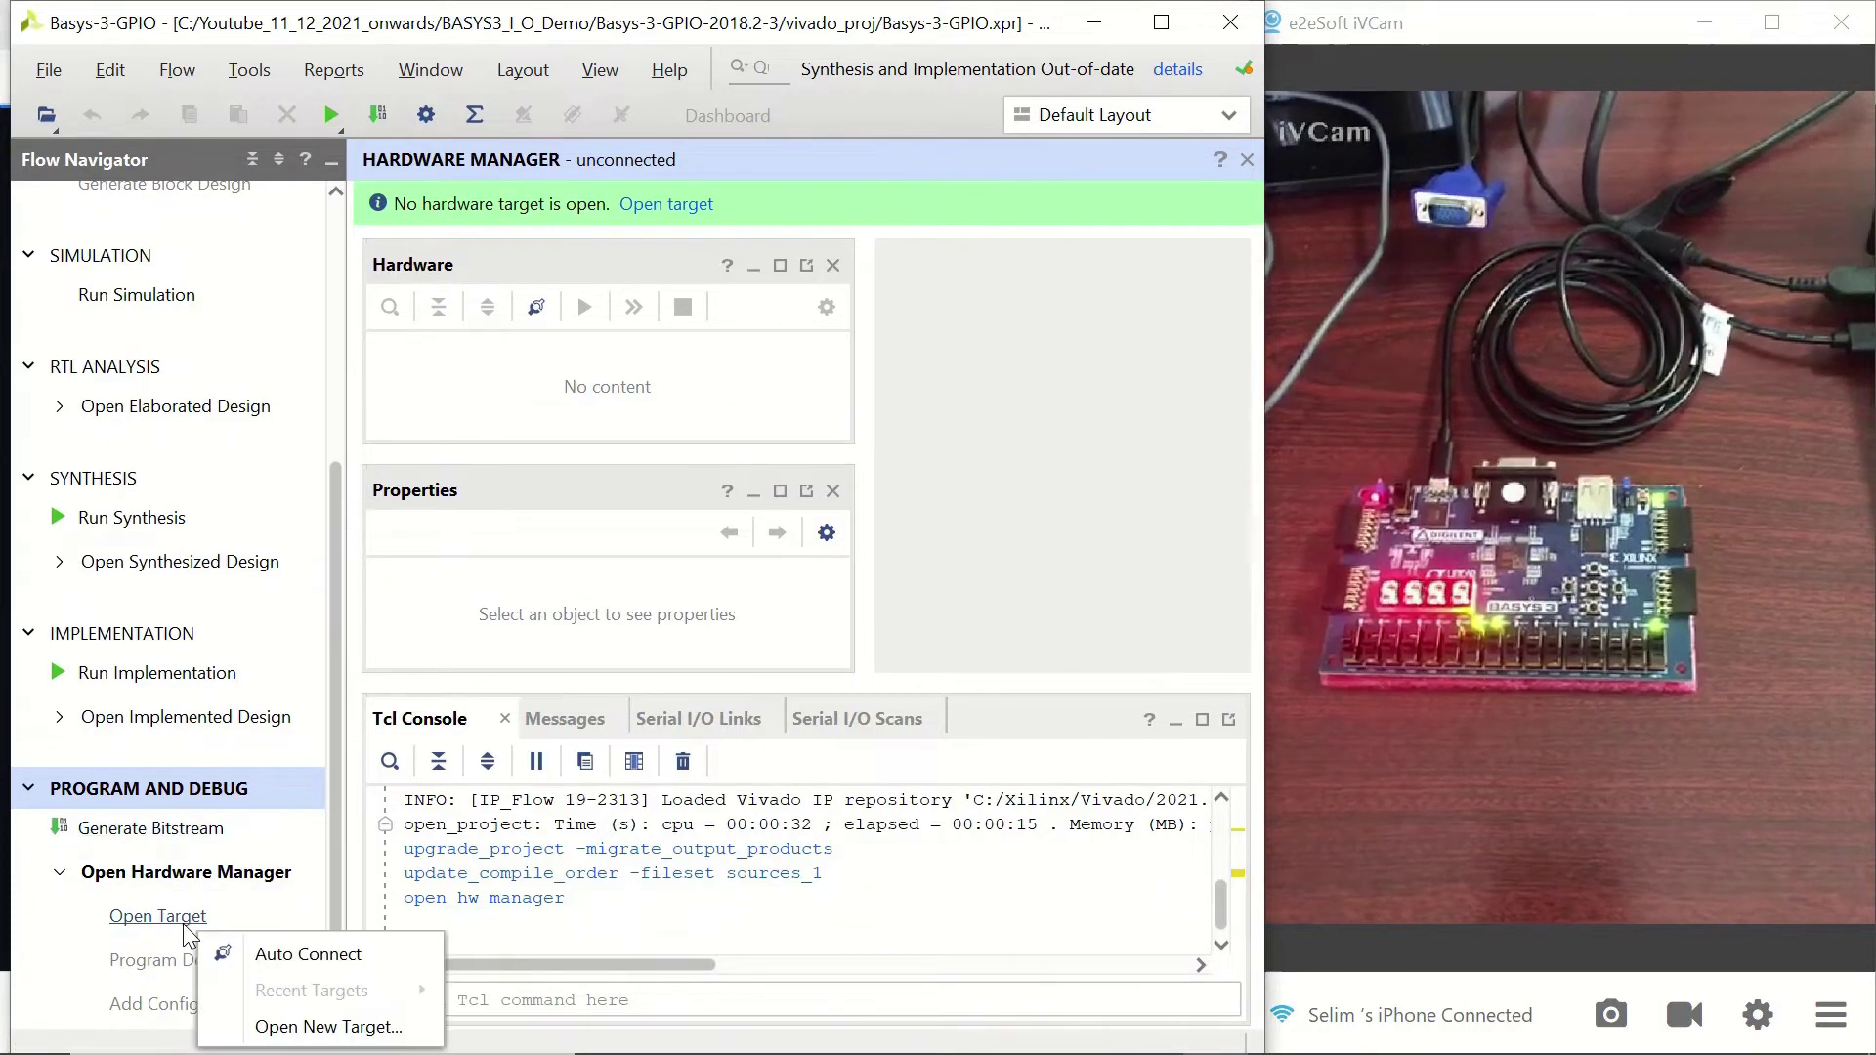
{"action": "left_click", "coordinate": [283, 966]}
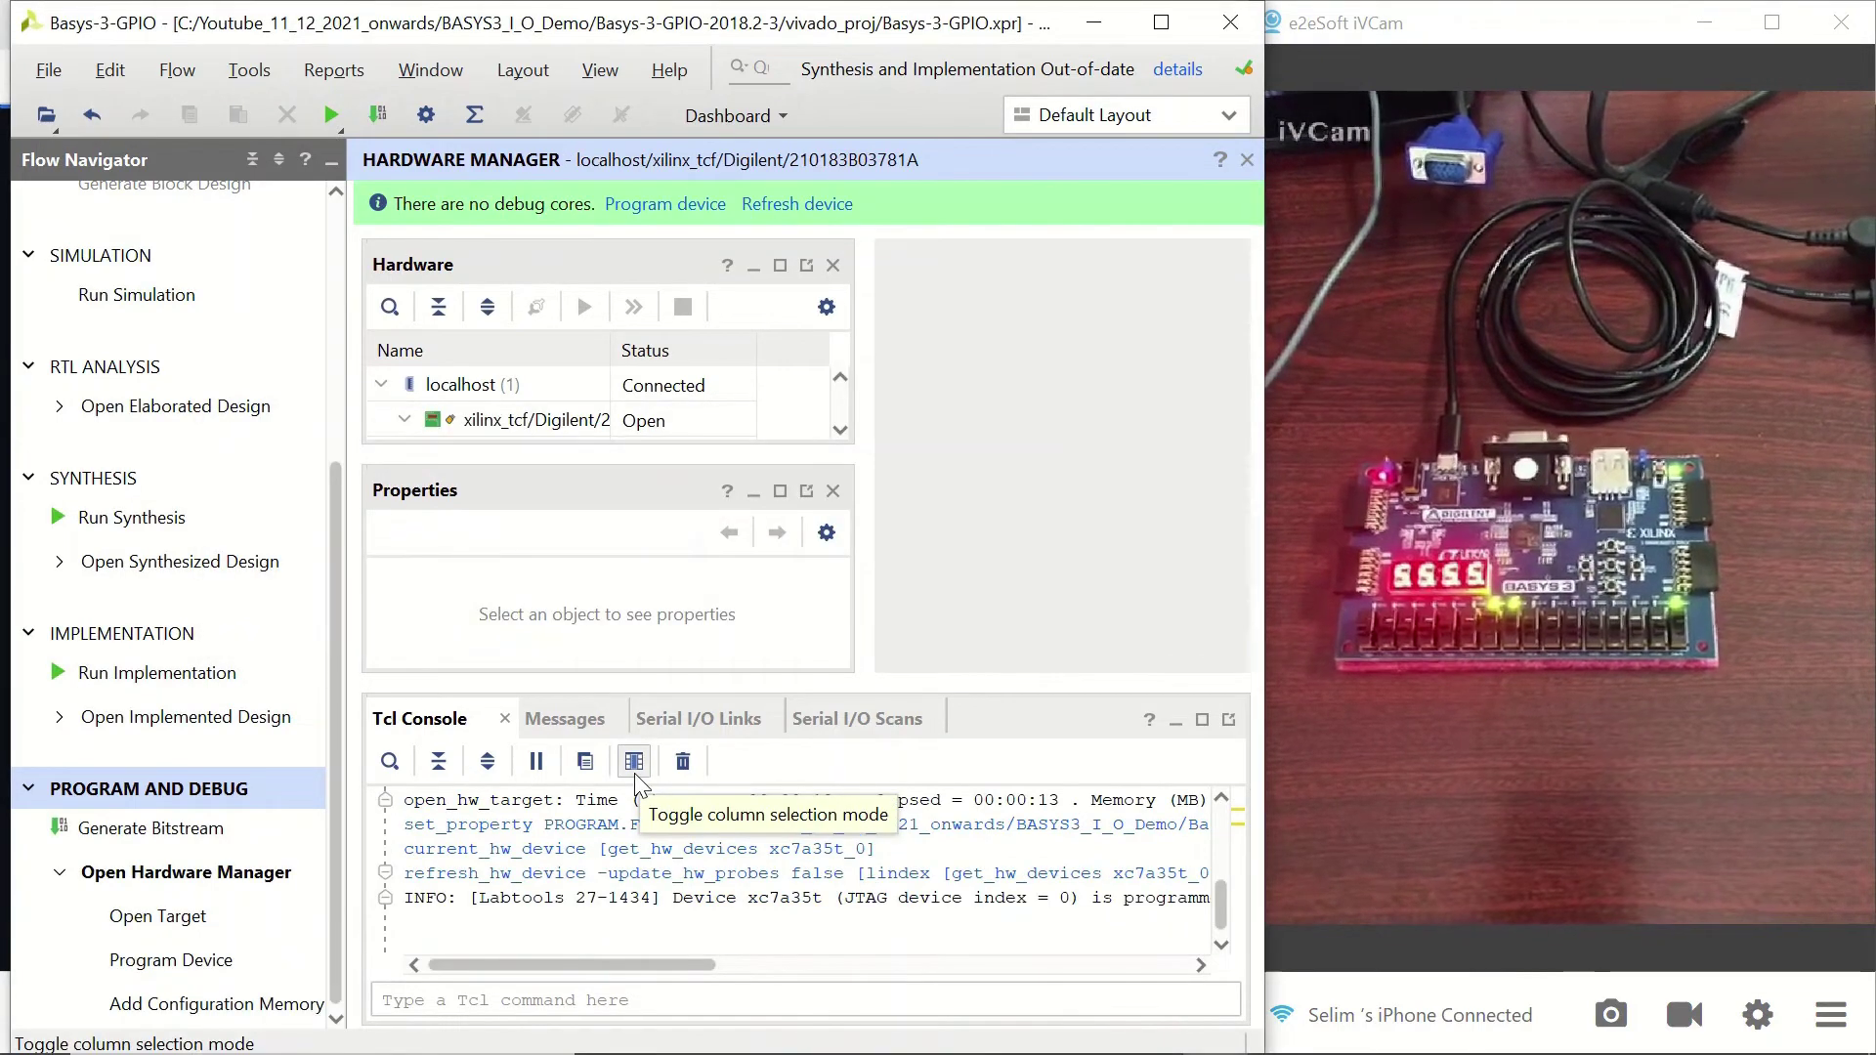
Program the xc7a35t_0 device with the GPIO_demo.bit bitstream
{"action": "left_click", "coordinate": [196, 963]}
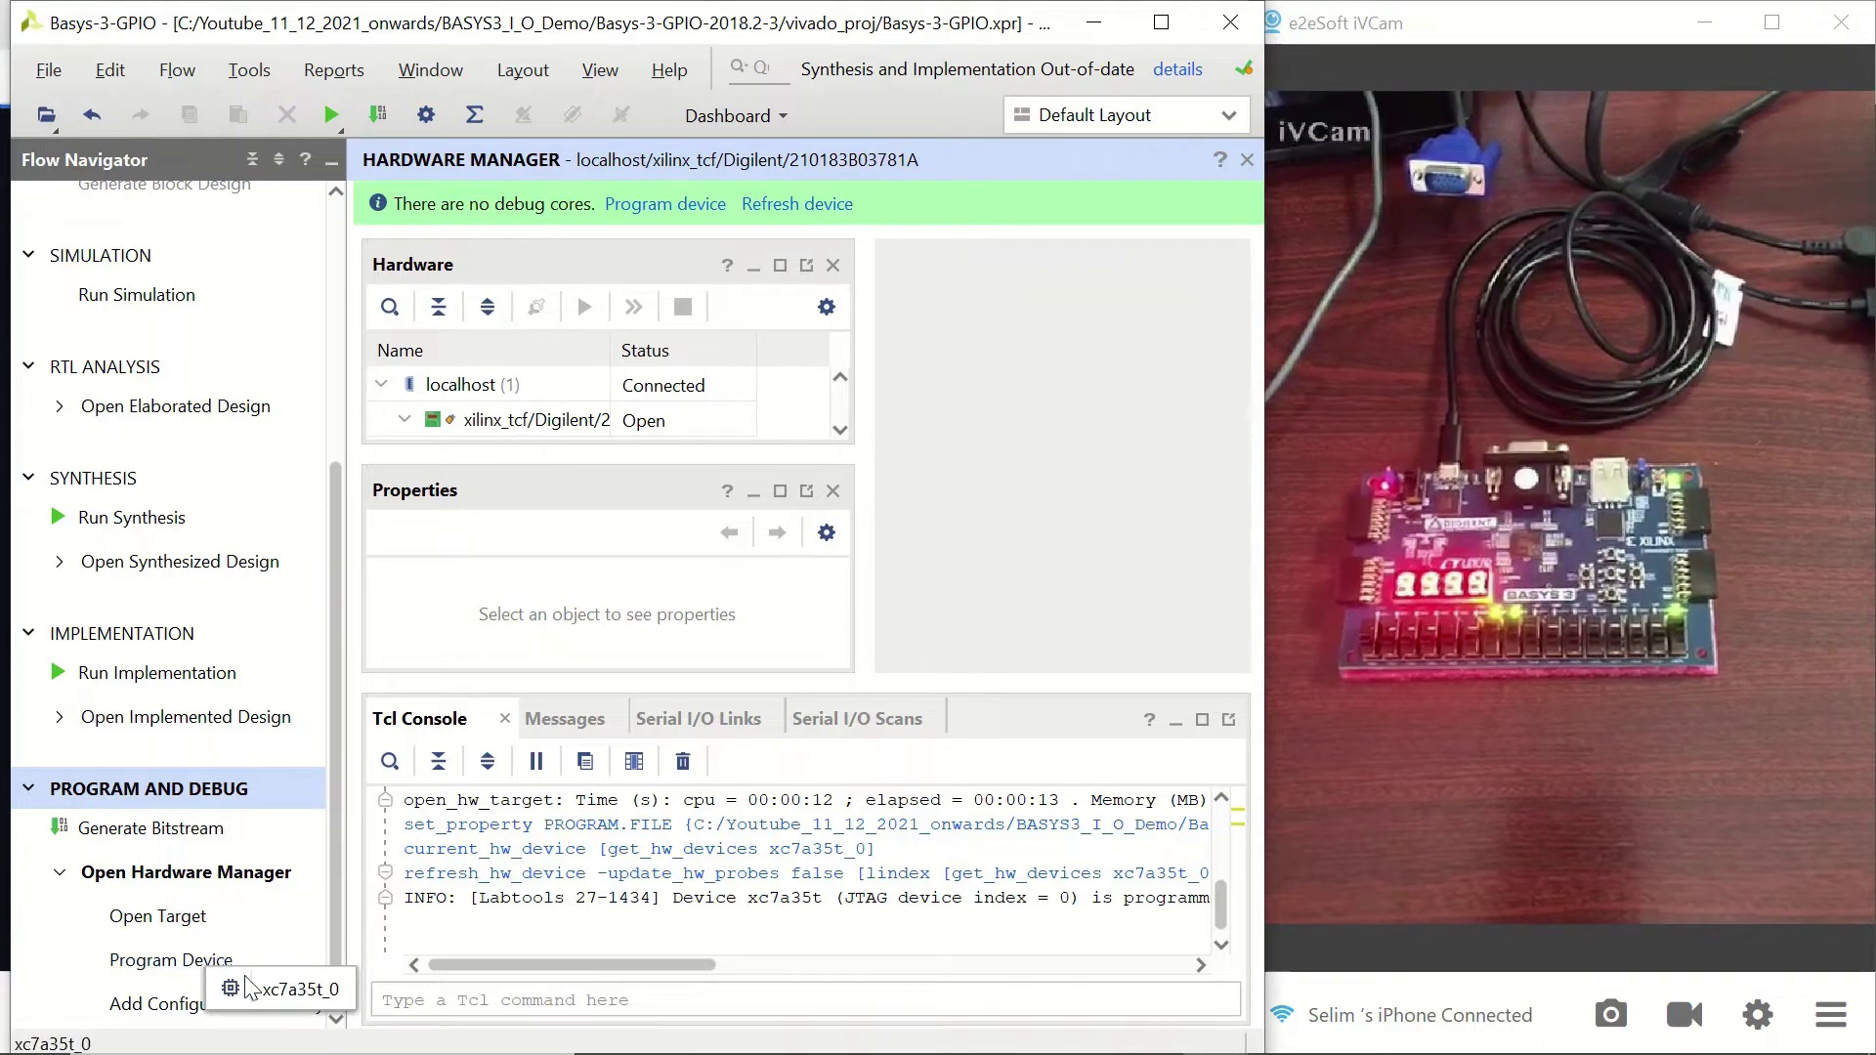
{"action": "left_click", "coordinate": [285, 990]}
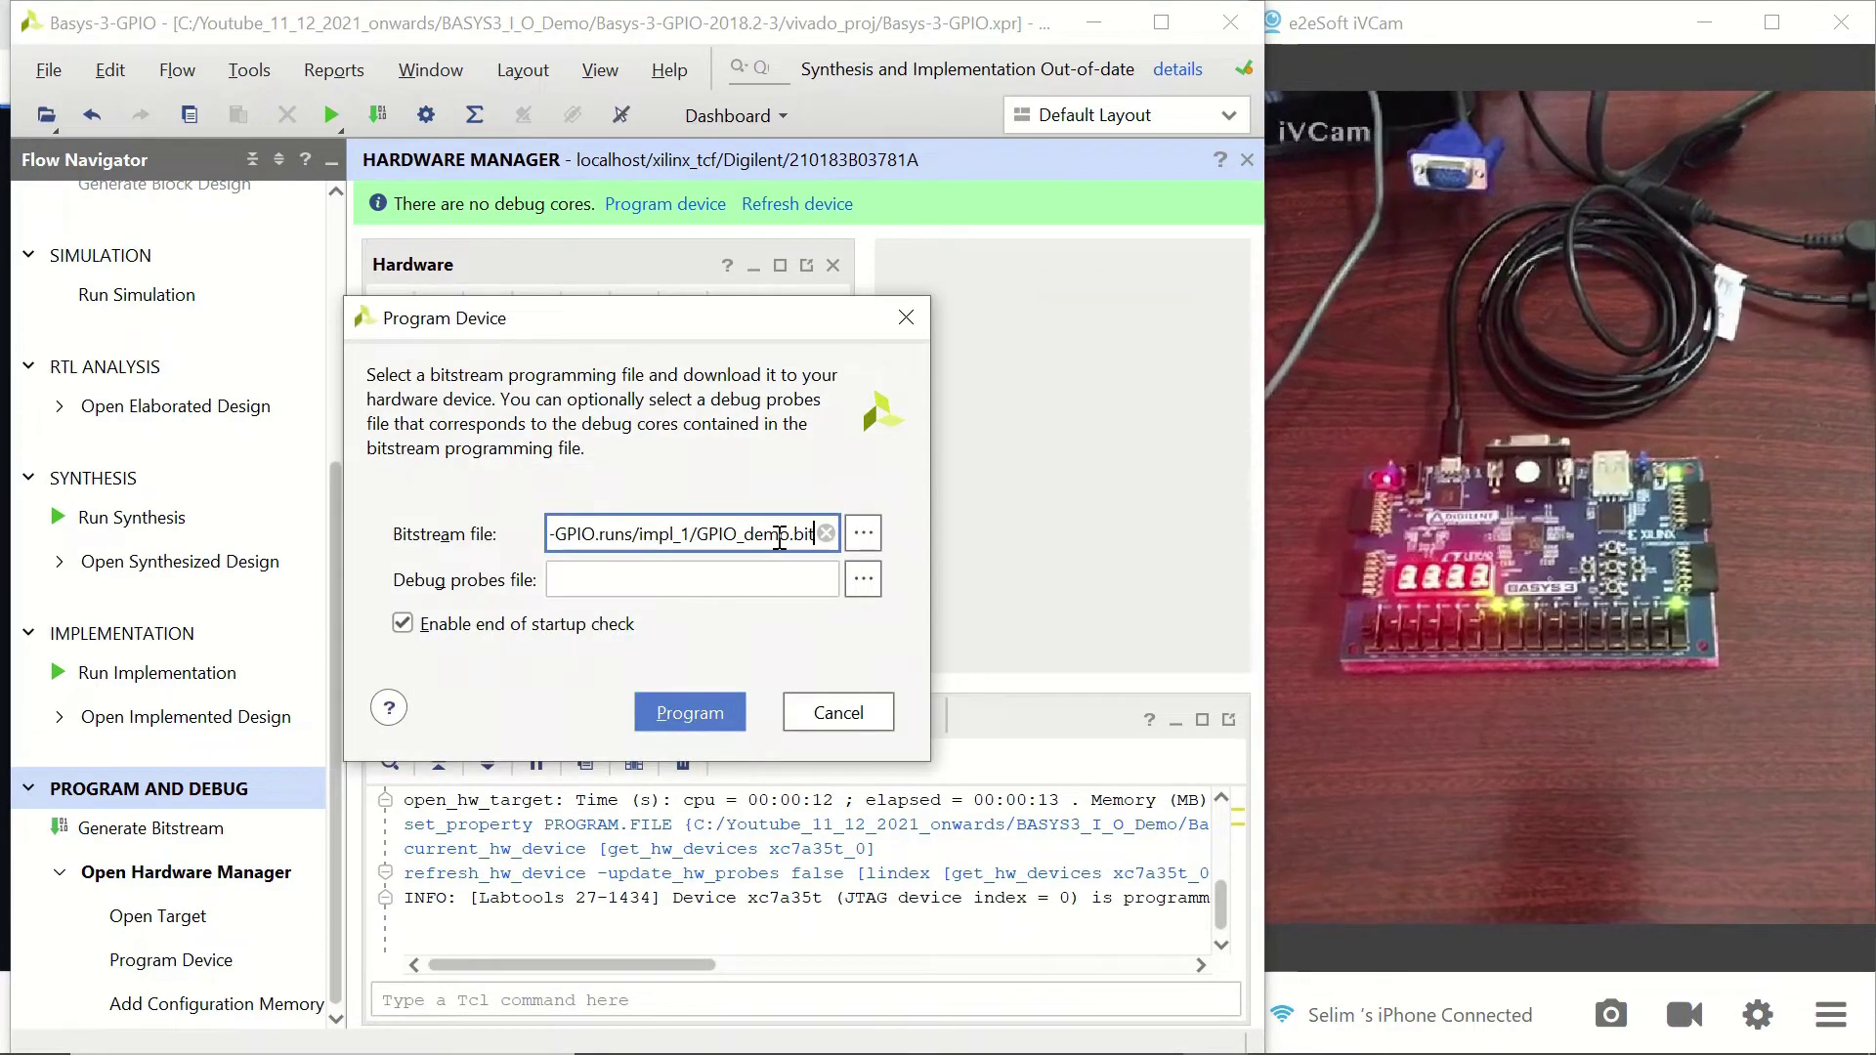
{"action": "left_click", "coordinate": [709, 725]}
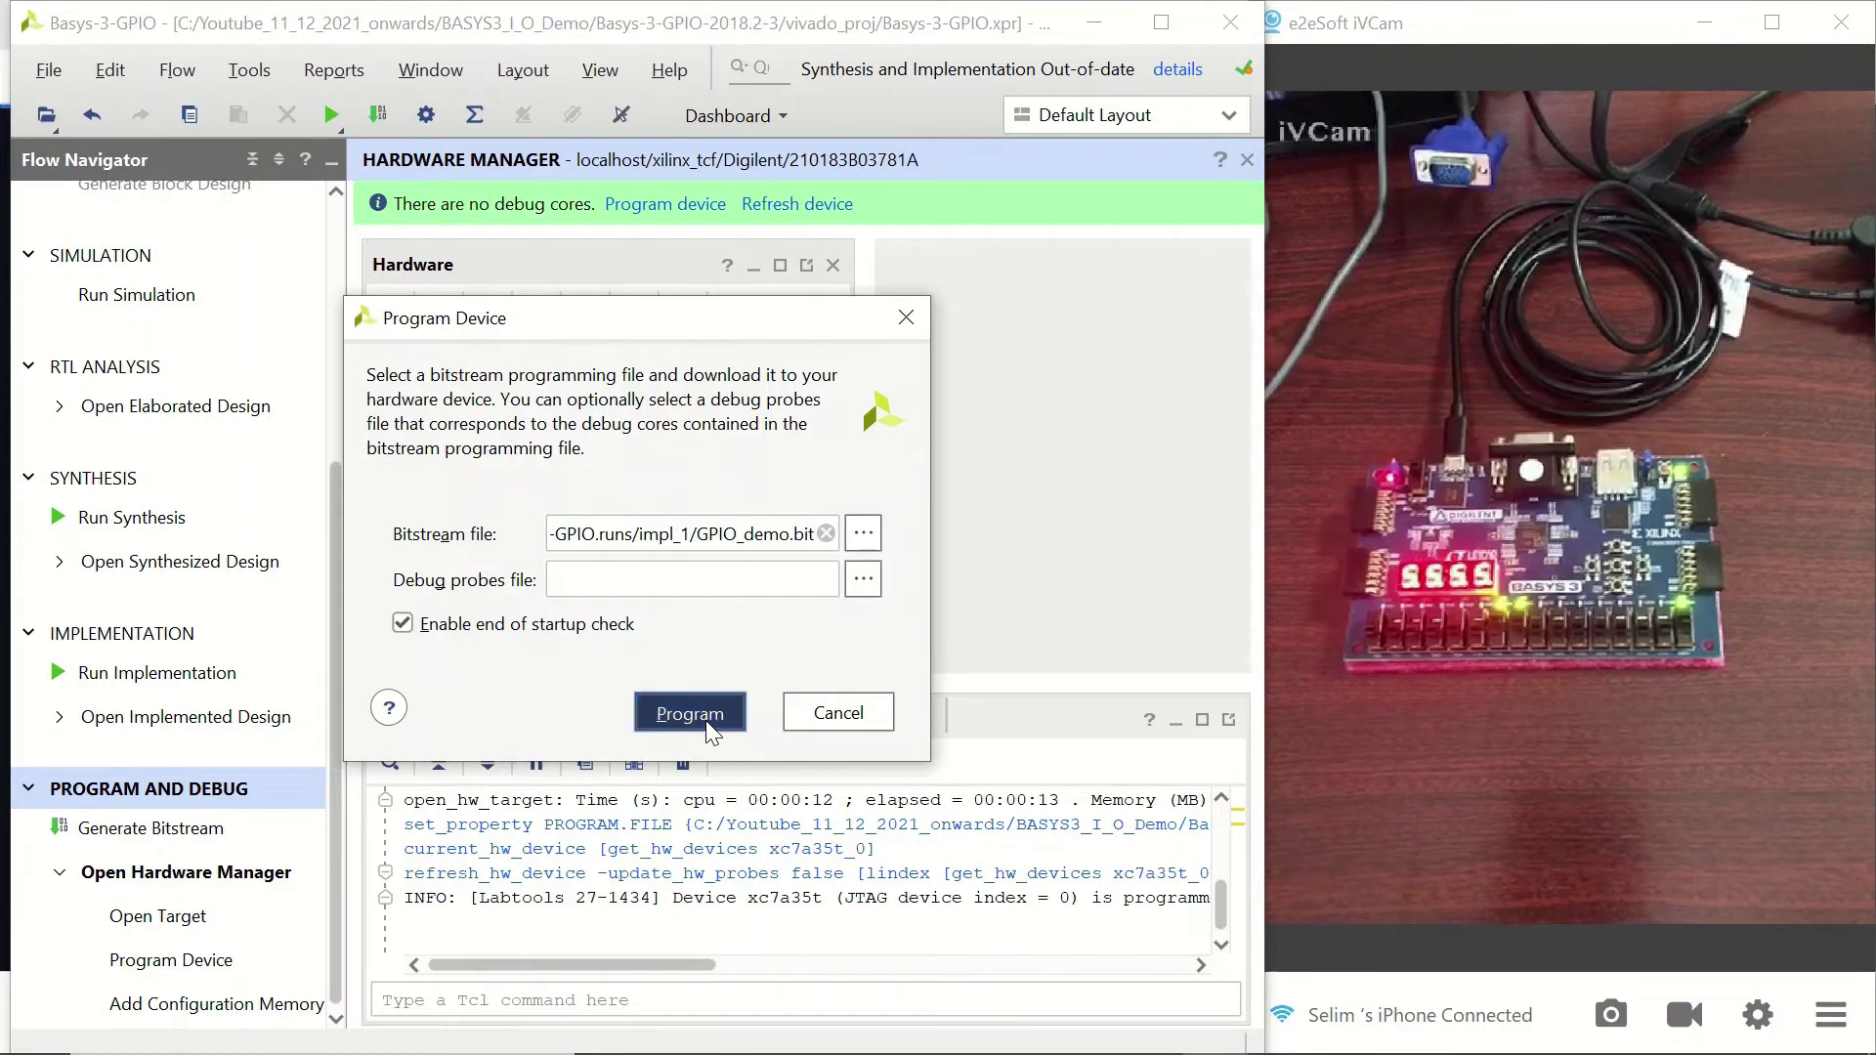